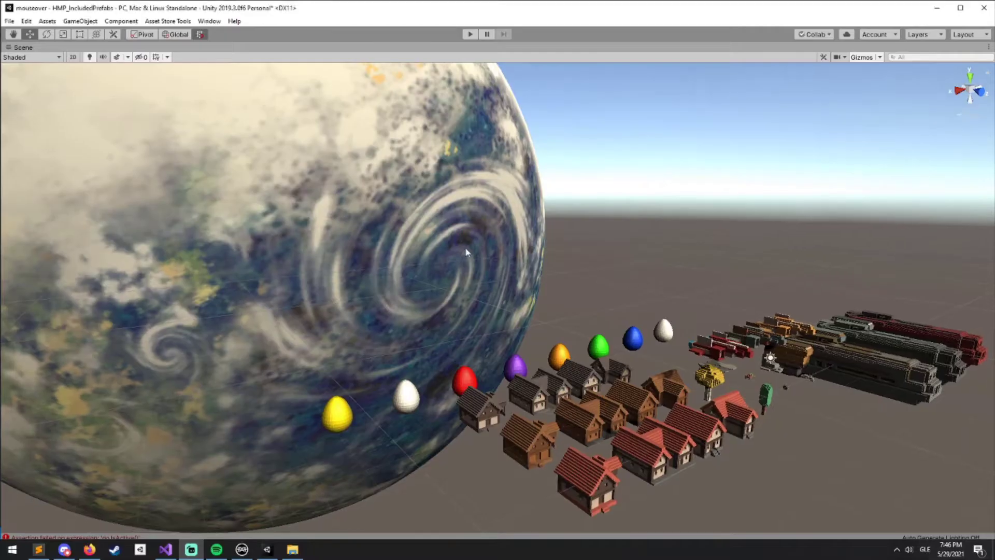
Step: Examine the included prefabs scene with its planet, coloured eggs, houses, trees and spaceships
scroll(475, 325, up, 2)
middle_drag(483, 315, 326, 284)
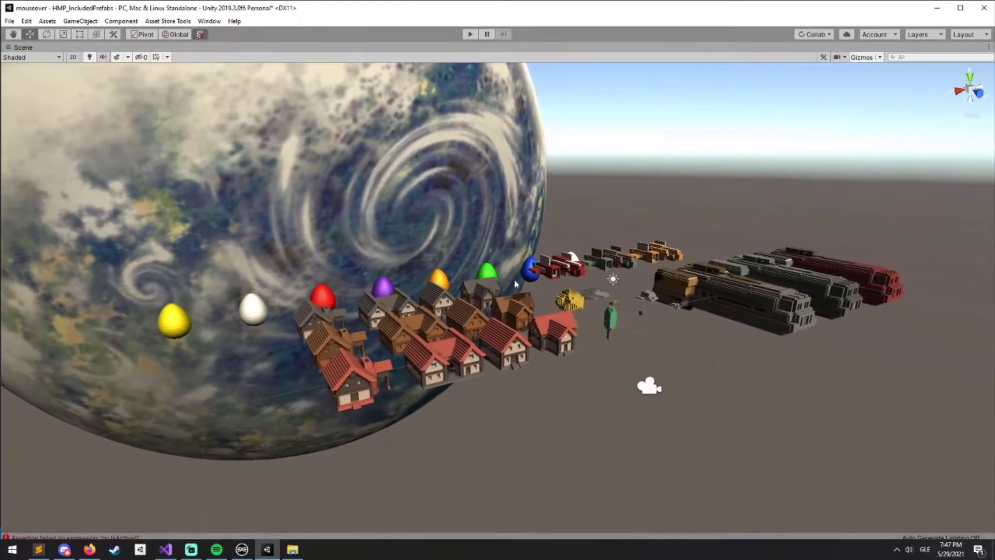
right_drag(580, 291, 488, 292)
middle_drag(488, 292, 297, 255)
alt+drag(297, 254, 377, 249)
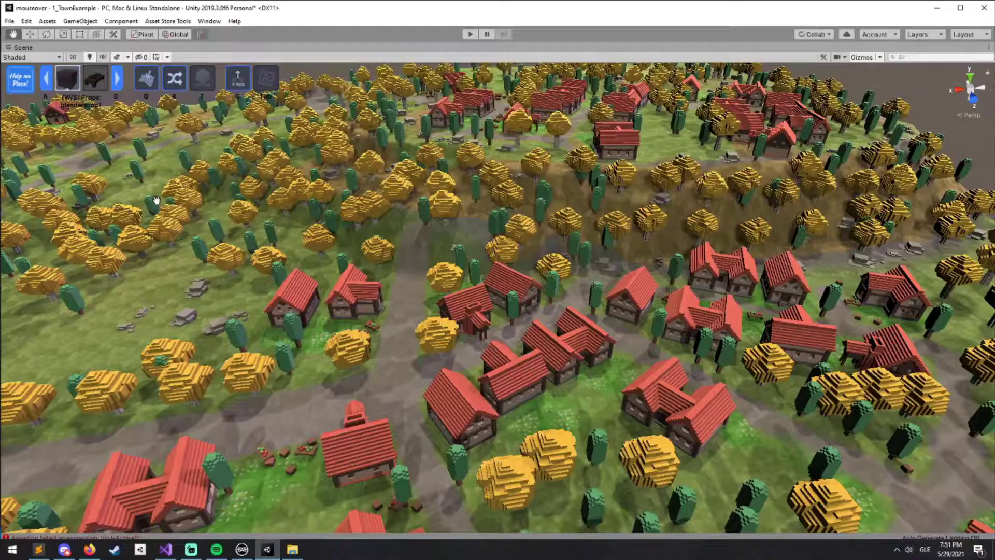
Step: Examine the town example terrain with its red-roofed houses, yellow and green trees, roads and rocks
middle_drag(247, 297, 384, 284)
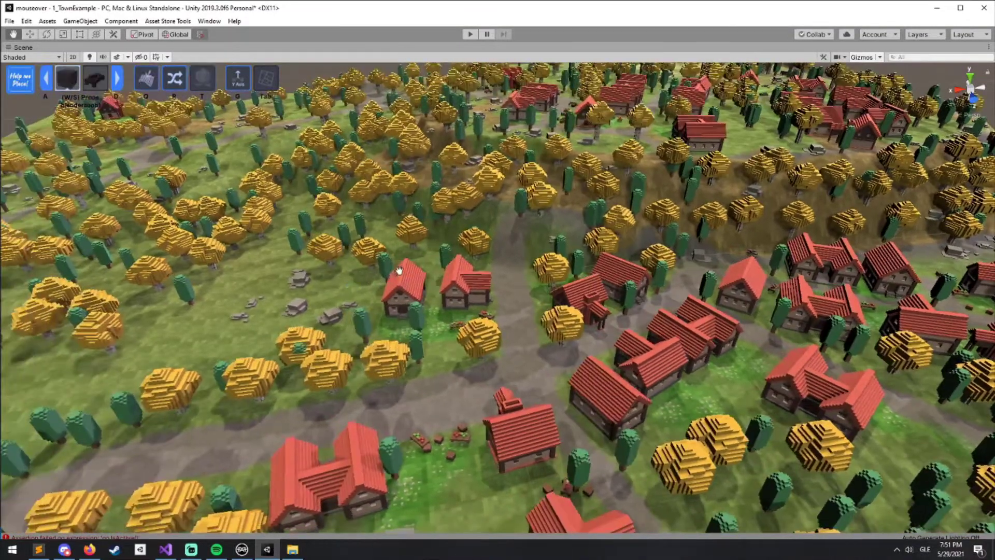
mouse_move(399, 271)
right_down()
mouse_move(280, 241)
mouse_move(402, 271)
right_up()
middle_drag(402, 271, 313, 211)
scroll(313, 211, up, 5)
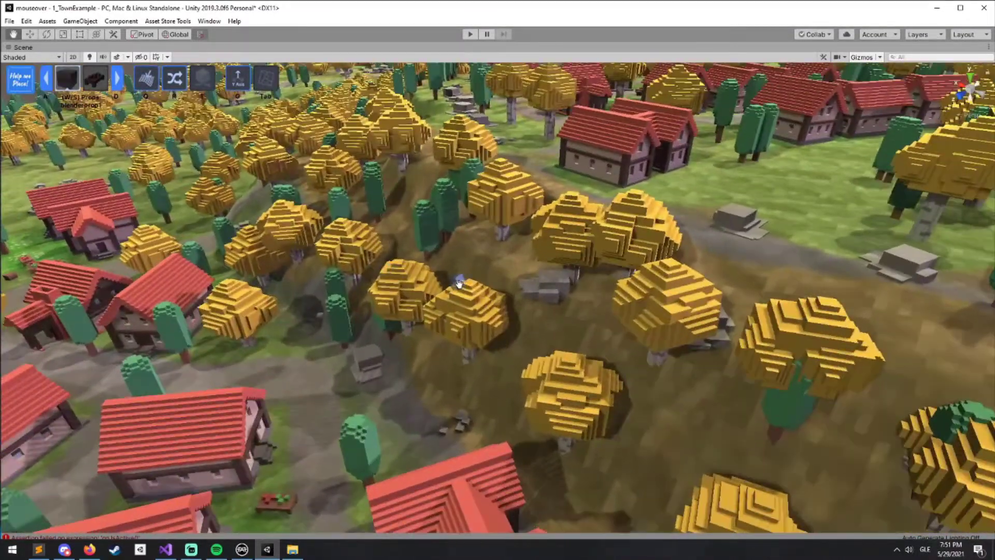
middle_drag(459, 279, 543, 345)
scroll(550, 327, up, 8)
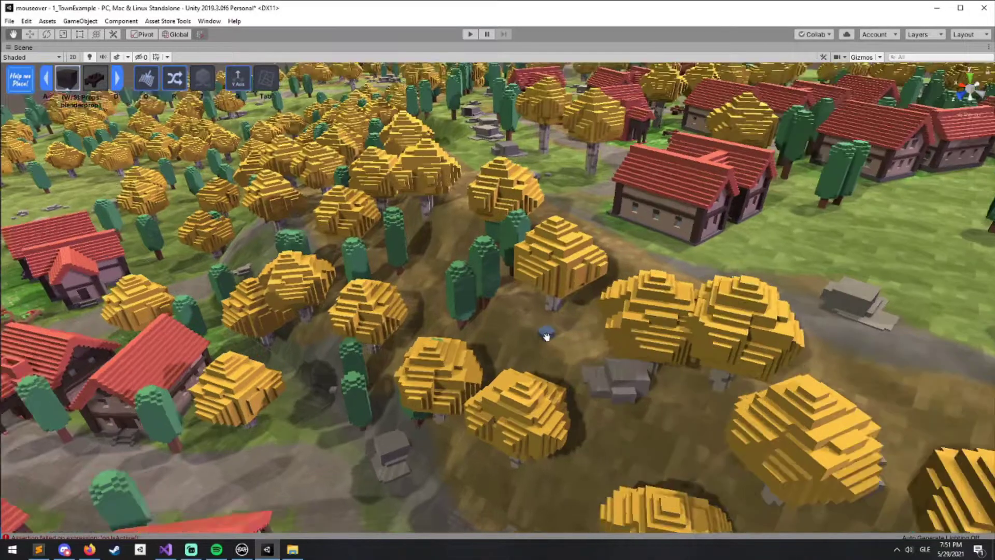
scroll(415, 273, down, 8)
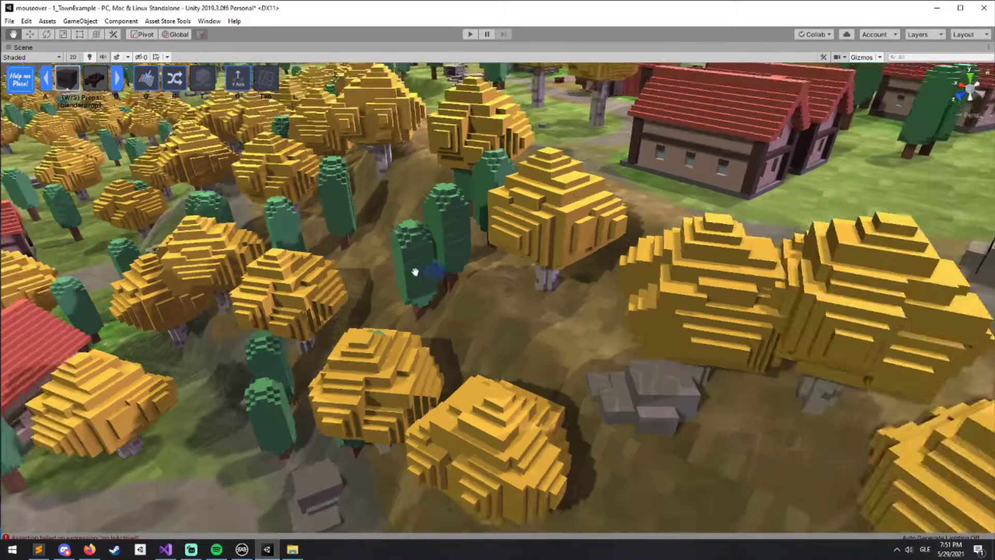
middle_drag(416, 275, 445, 401)
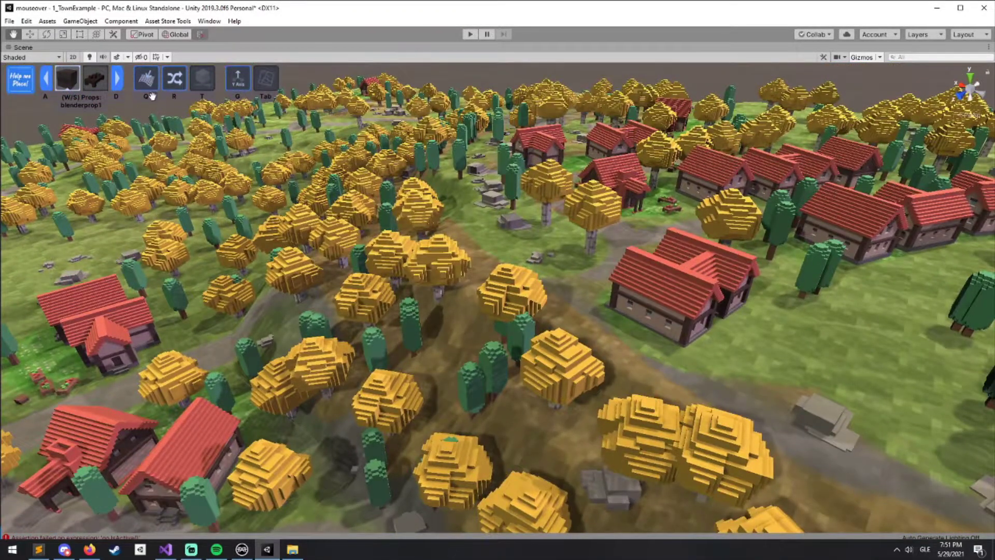
Step: Place seven randomly rotated blenderprop1 cubes in a ring on the open dirt slope between the yellow trees
scroll(570, 295, up, 10)
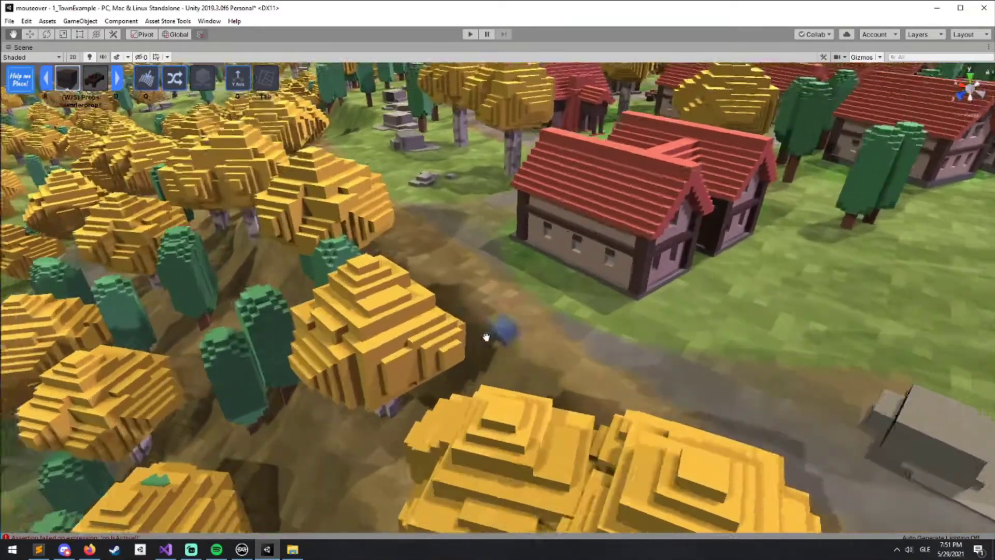
scroll(486, 337, up, 10)
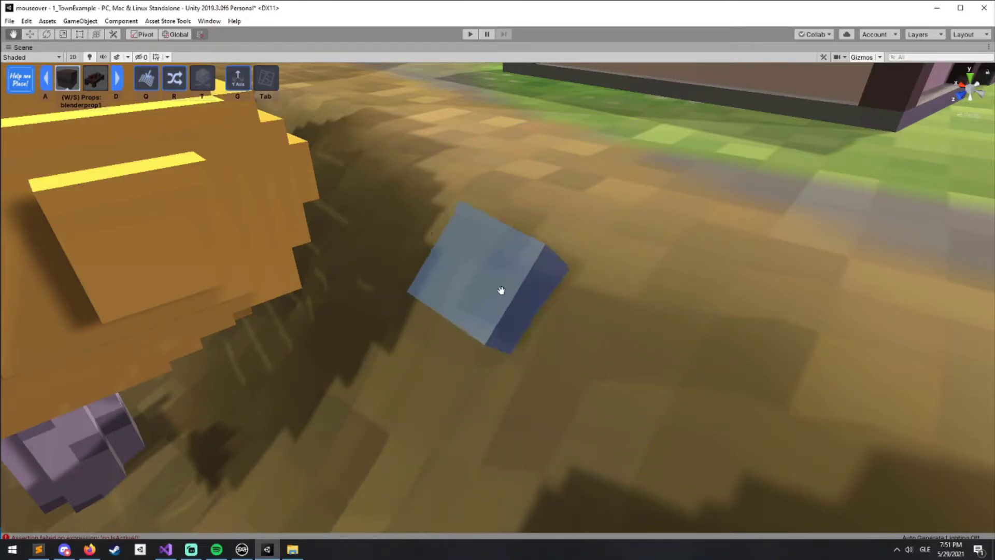
scroll(497, 291, down, 8)
middle_drag(456, 359, 459, 268)
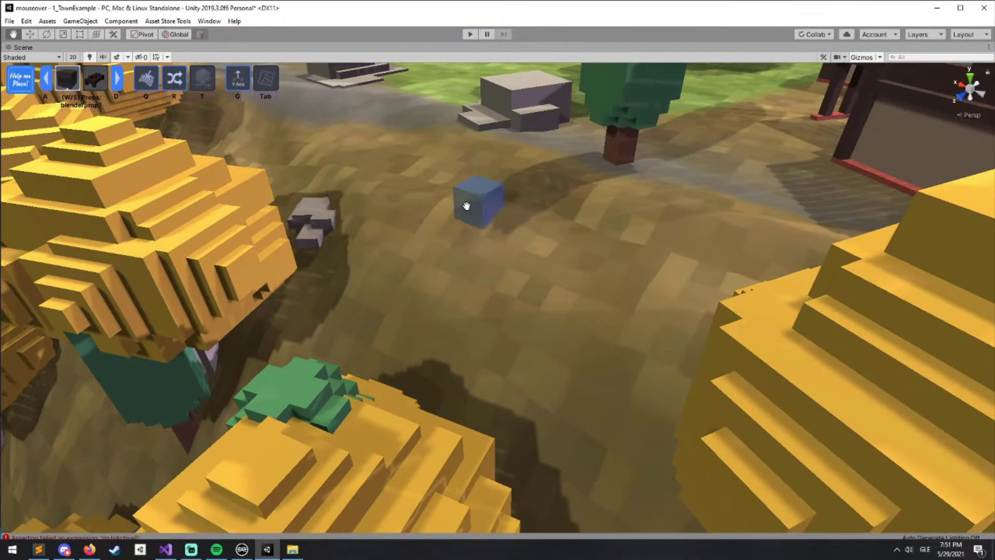
click(415, 225)
click(420, 266)
click(479, 306)
click(575, 321)
click(609, 263)
click(561, 220)
click(480, 205)
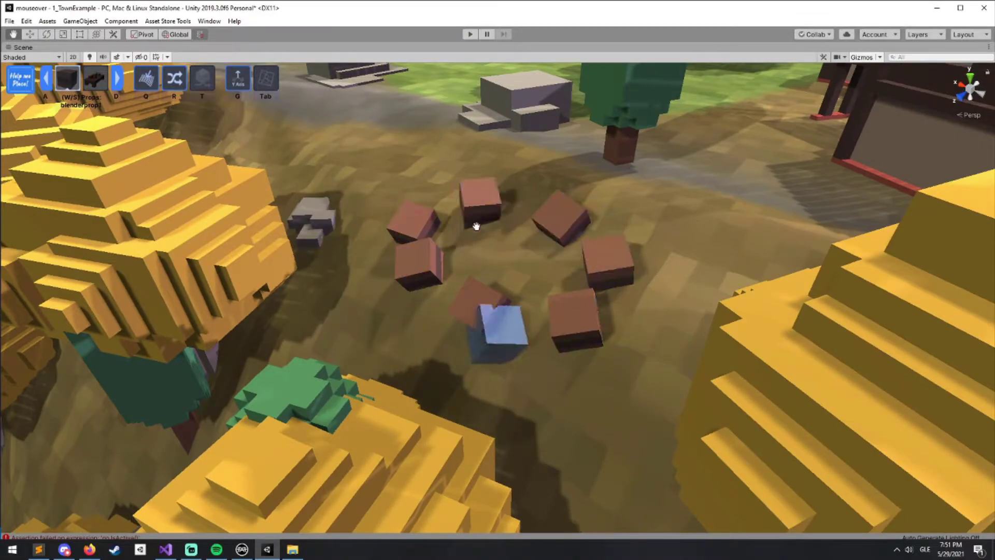
Step: Place more blenderprop1 cubes inside and around the ring on the dirt slope
mouse_move(476, 227)
mouse_down()
mouse_move(568, 352)
mouse_move(640, 379)
mouse_move(702, 231)
mouse_move(395, 162)
mouse_up()
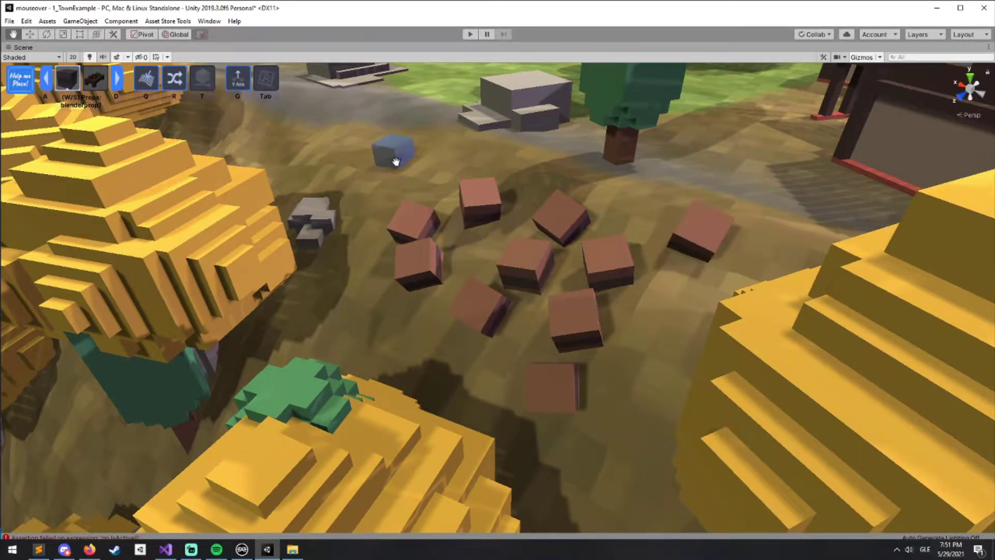
click(396, 162)
click(380, 196)
Step: Examine the placed cubes and the surrounding houses and trees along the slope from several angles
scroll(531, 178, down, 5)
middle_drag(530, 177, 536, 249)
right_drag(760, 335, 829, 335)
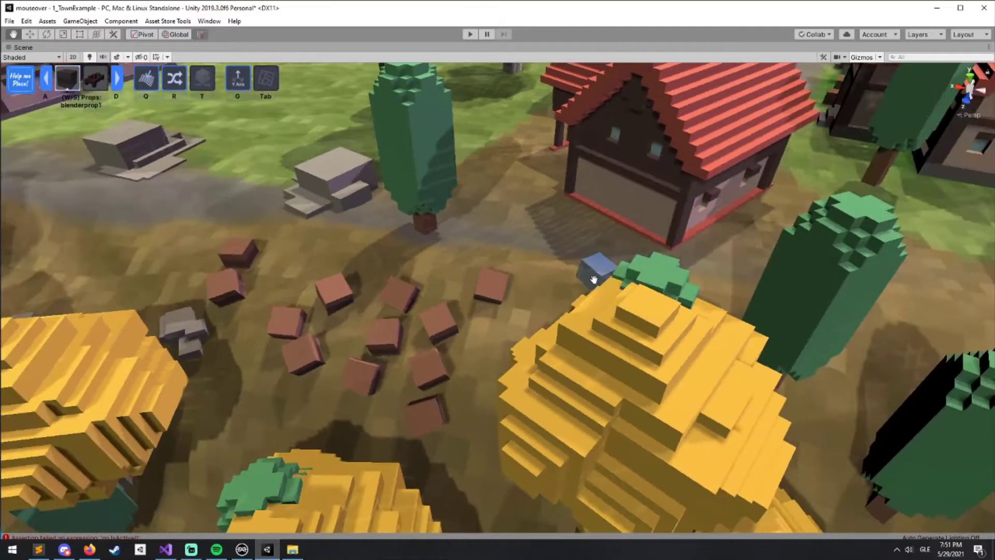
right_drag(594, 280, 620, 295)
right_drag(518, 293, 617, 291)
middle_drag(617, 290, 530, 197)
scroll(523, 228, down, 3)
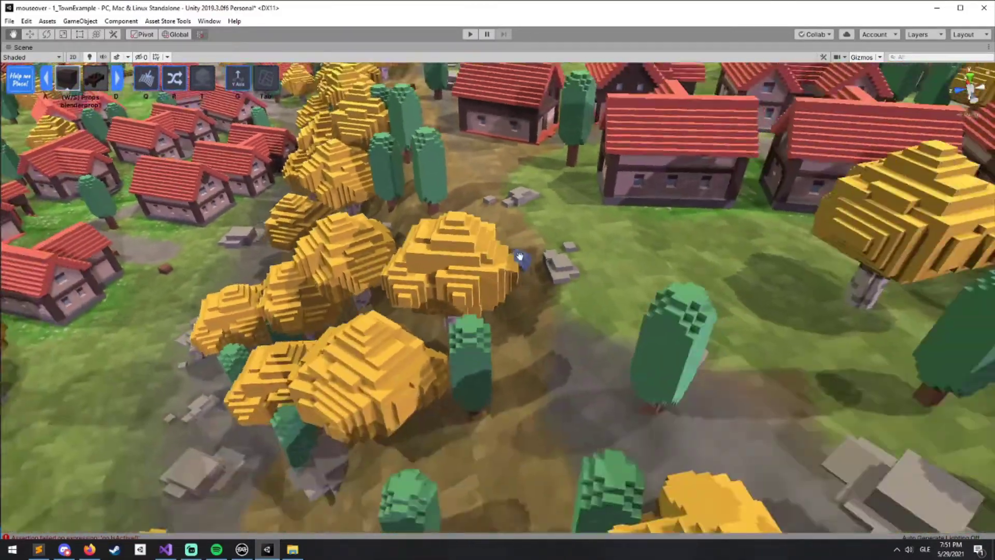
middle_drag(519, 256, 578, 273)
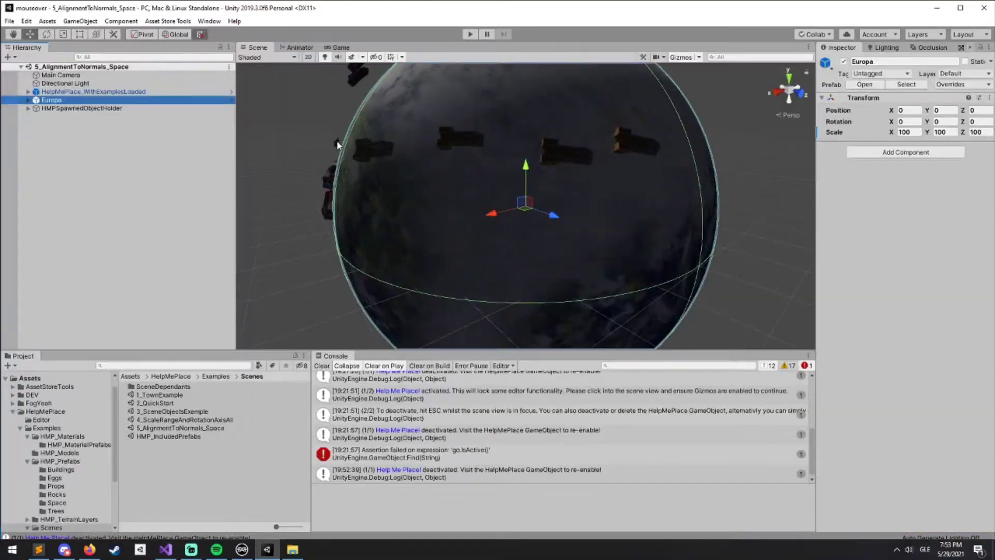
Step: Examine the spaceships aligned to the planet's surface in the 5_AlignmentToNormals_Space scene
alt+drag(363, 155, 510, 231)
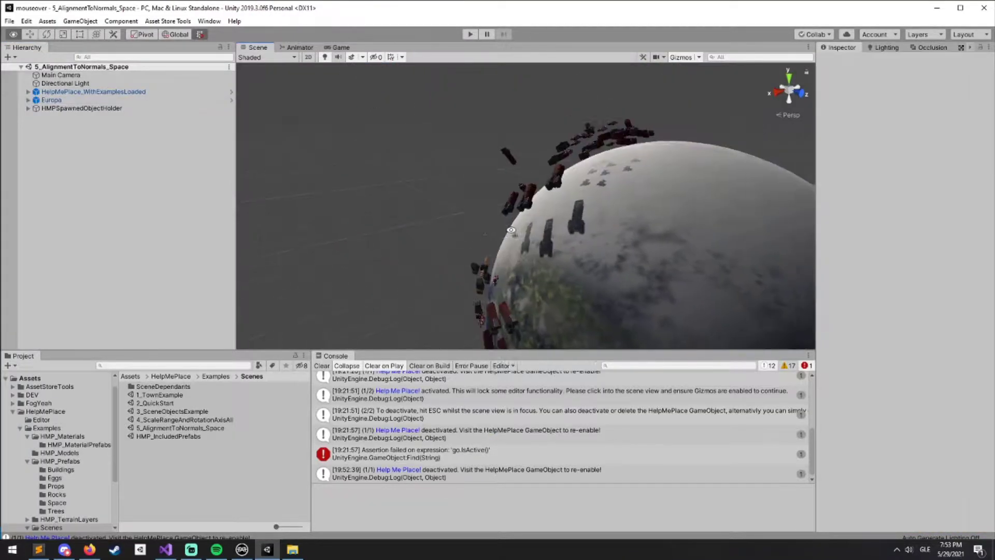
right_drag(511, 230, 803, 150)
scroll(613, 194, down, 5)
right_drag(613, 194, 453, 211)
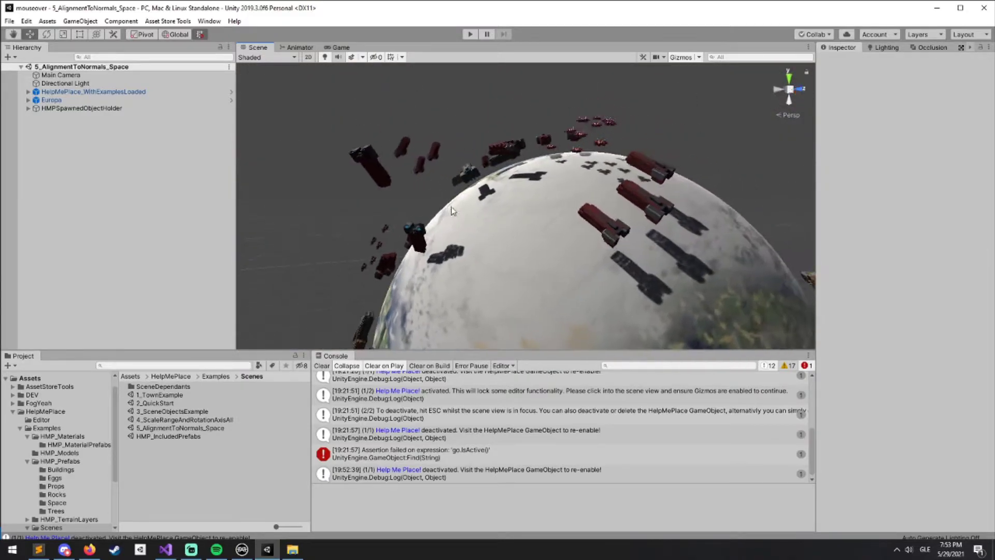
alt+drag(451, 208, 527, 240)
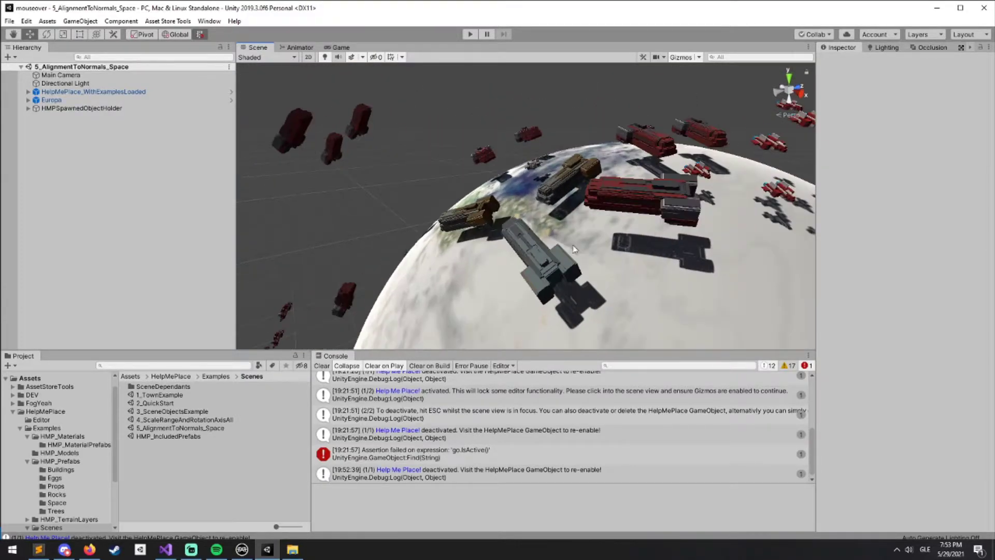
middle_drag(614, 208, 441, 204)
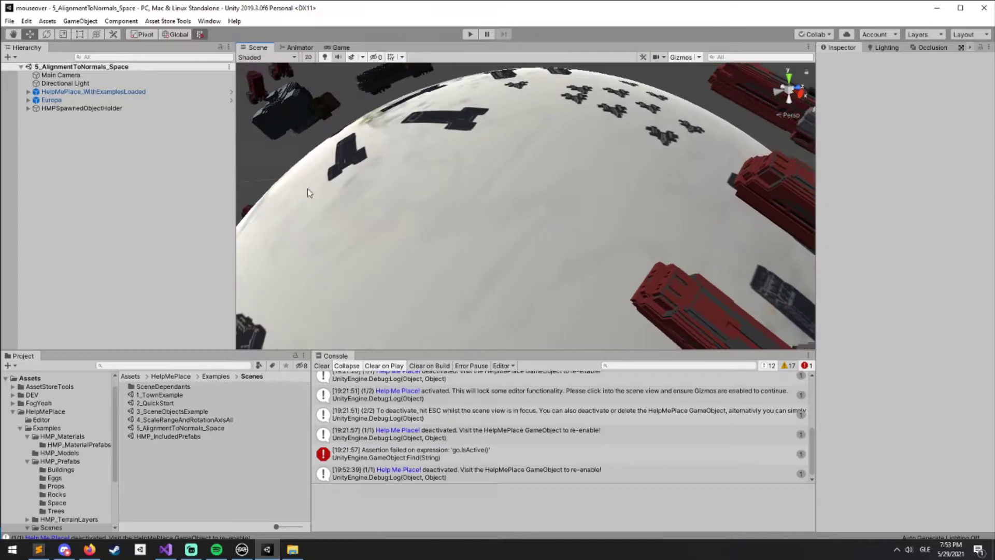
Step: Activate the HelpMePlace_WithExamplesLoaded object and place several fighter prefabs above the white area of the Europa planet
click(94, 93)
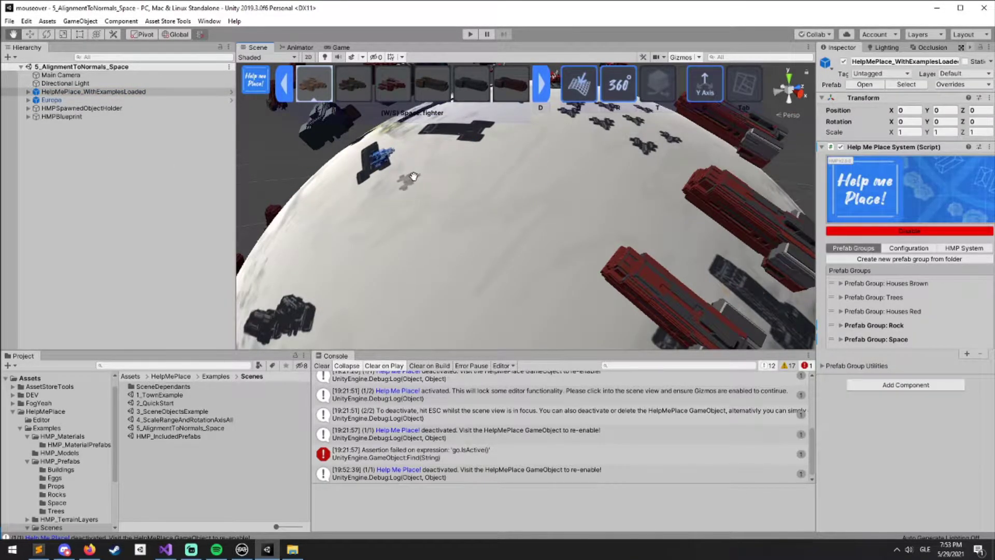
click(438, 177)
click(558, 204)
click(511, 320)
click(375, 264)
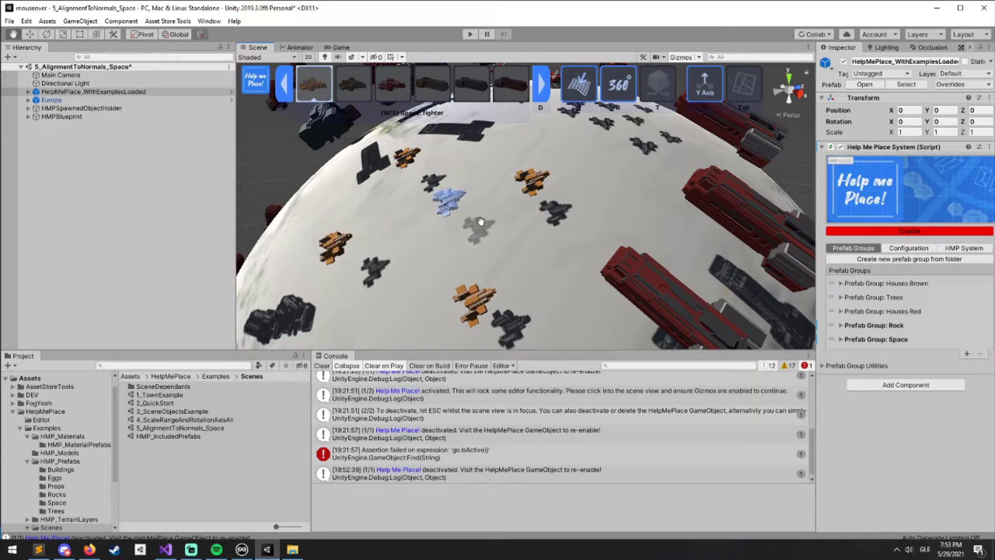
click(454, 254)
Step: Switch the placement prefab to the frigate and place several frigates along the planet's surface near the fighters
alt+drag(453, 253, 315, 222)
scroll(363, 223, up, 4)
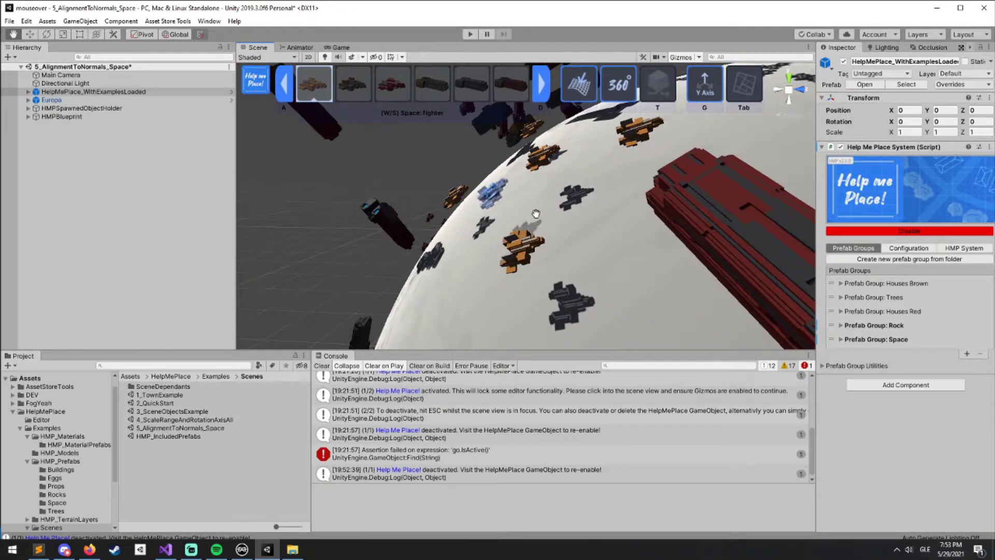
mouse_move(621, 212)
alt+mouse_down()
mouse_move(586, 195)
mouse_move(619, 220)
alt+mouse_up()
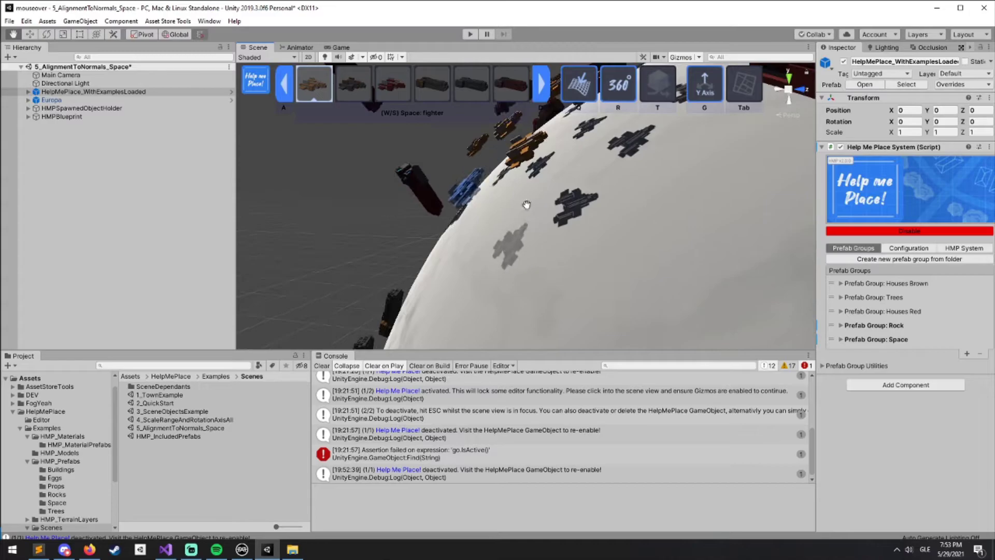
alt+drag(526, 204, 592, 203)
scroll(587, 191, up, 4)
key(d)
key(d)
key(d)
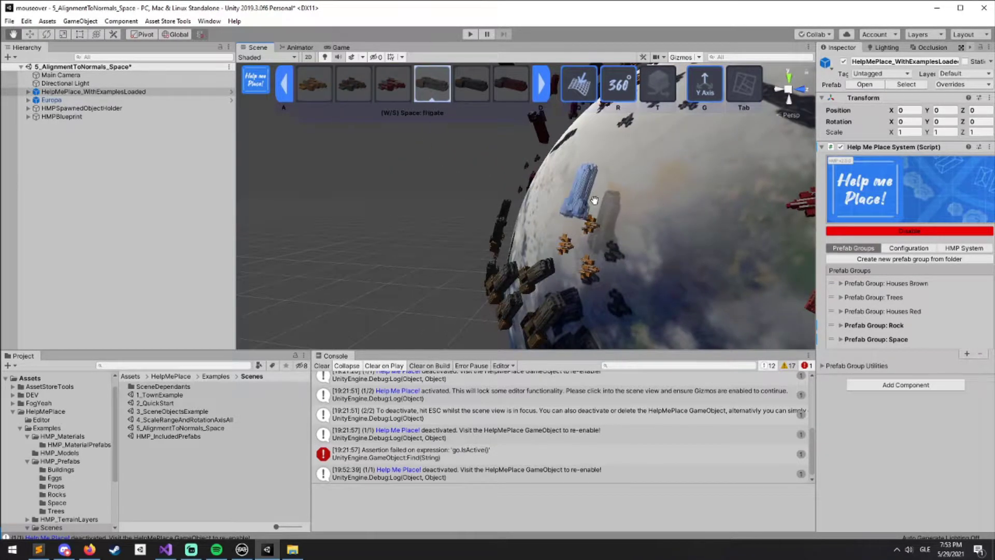
scroll(591, 201, up, 4)
click(507, 227)
click(628, 182)
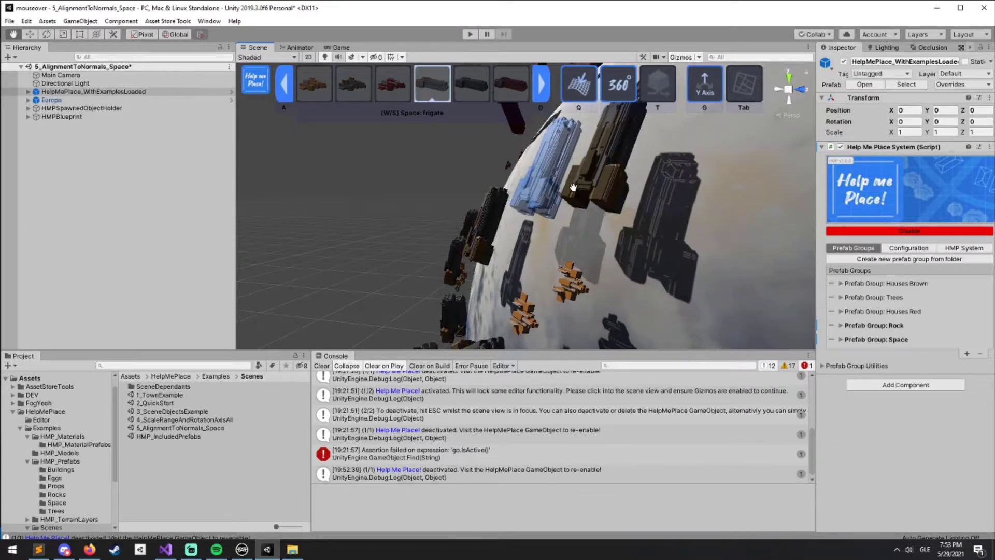
click(573, 187)
click(709, 195)
Step: Place additional frigates on the planet between the row of frigates and the cluster of fighters
scroll(754, 213, down, 5)
alt+drag(595, 261, 594, 222)
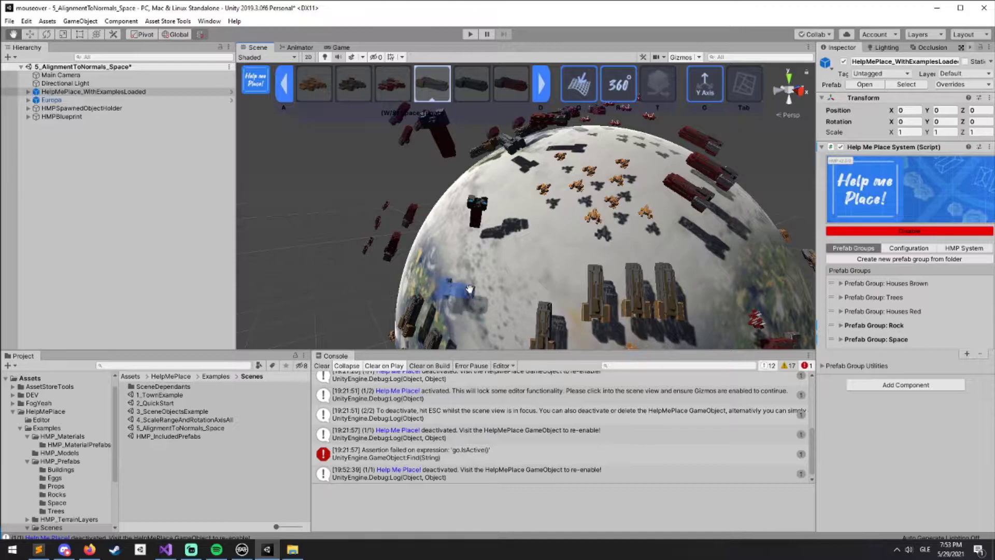
click(523, 265)
click(566, 245)
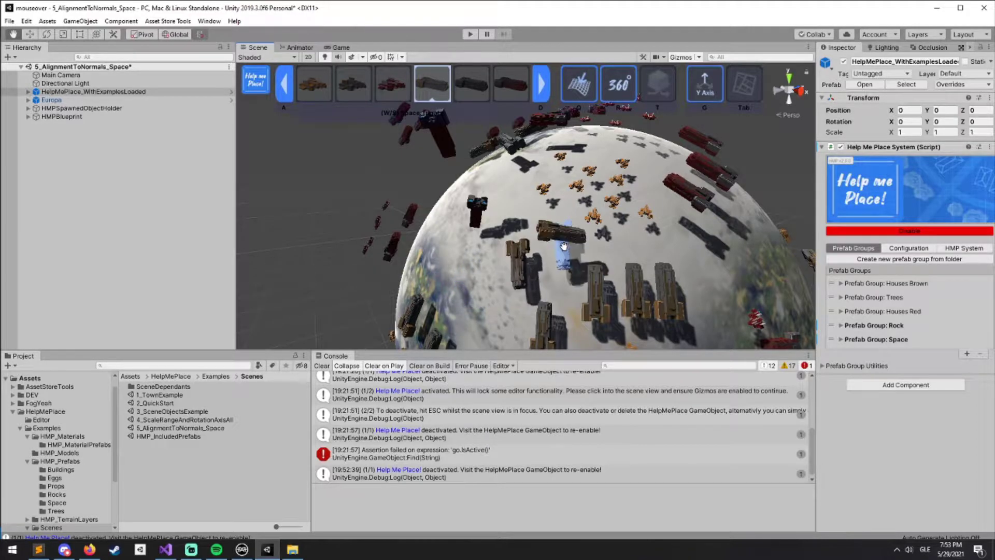
right_drag(528, 211, 534, 213)
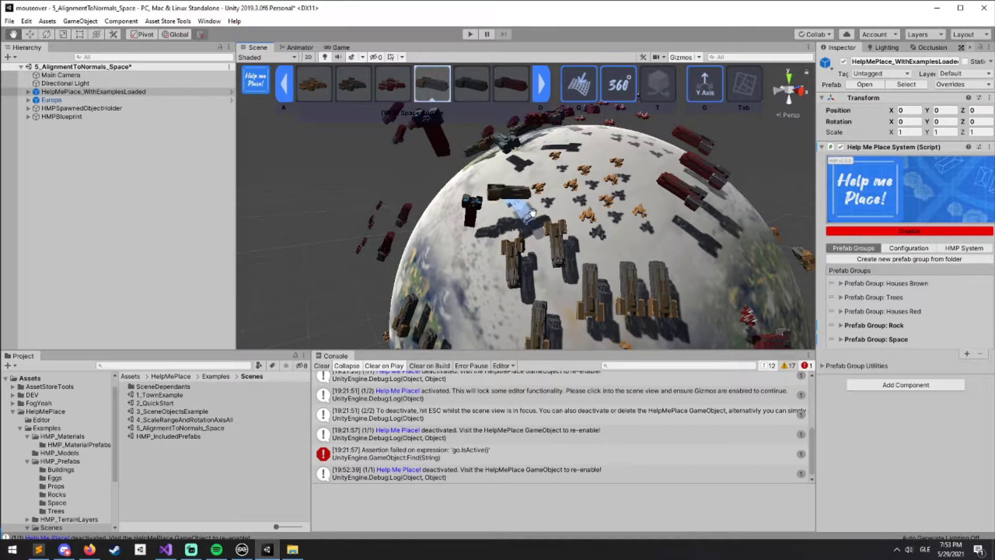
alt+drag(534, 212, 600, 167)
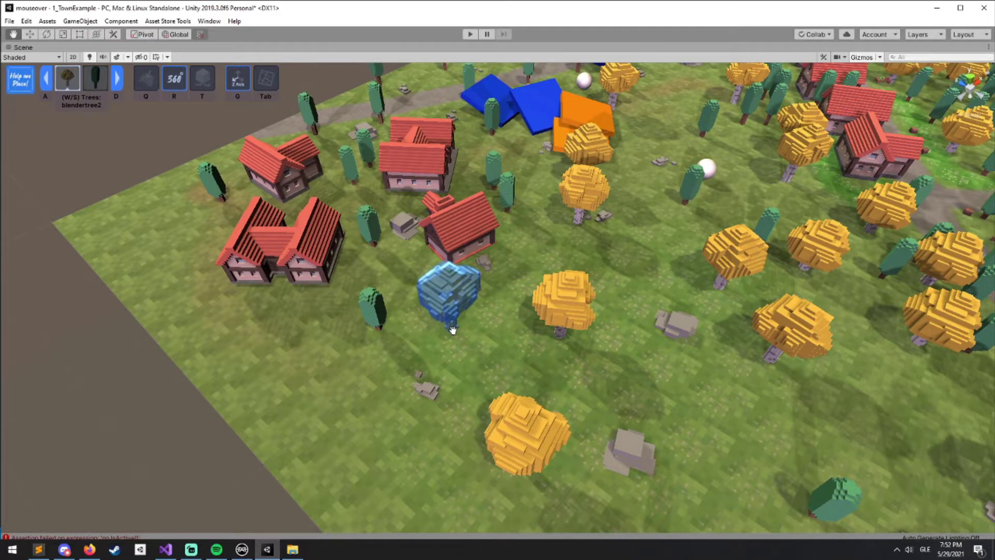
Step: Rotate the blendertree2 placement preview in the town example about the Z, X and Y axes in turn
scroll(452, 330, up, 3)
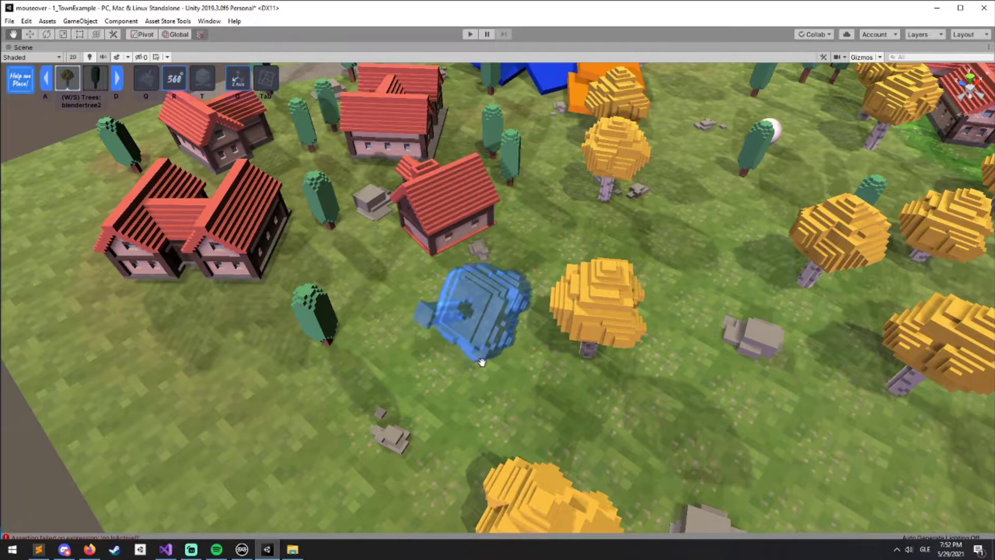
key(g)
scroll(475, 357, up, 10)
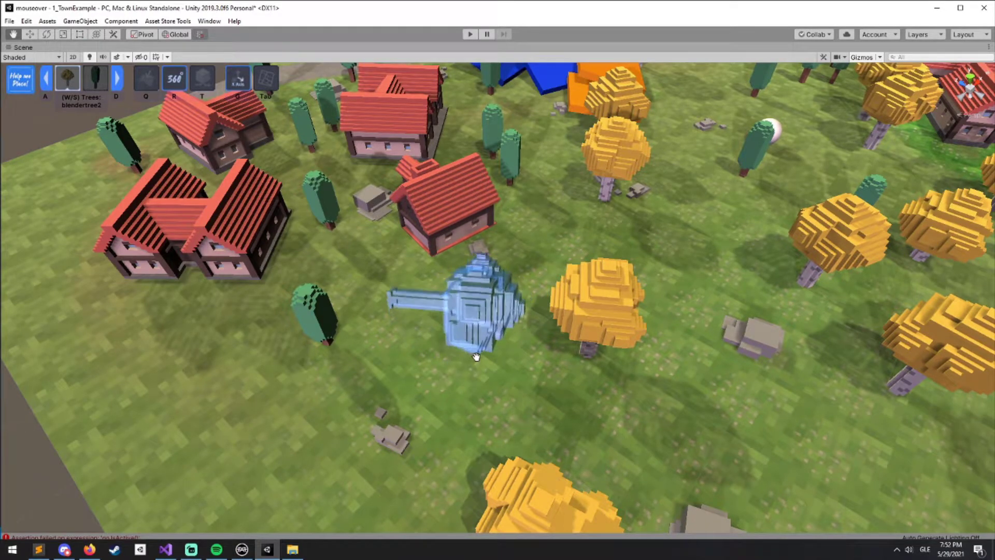
scroll(476, 357, down, 10)
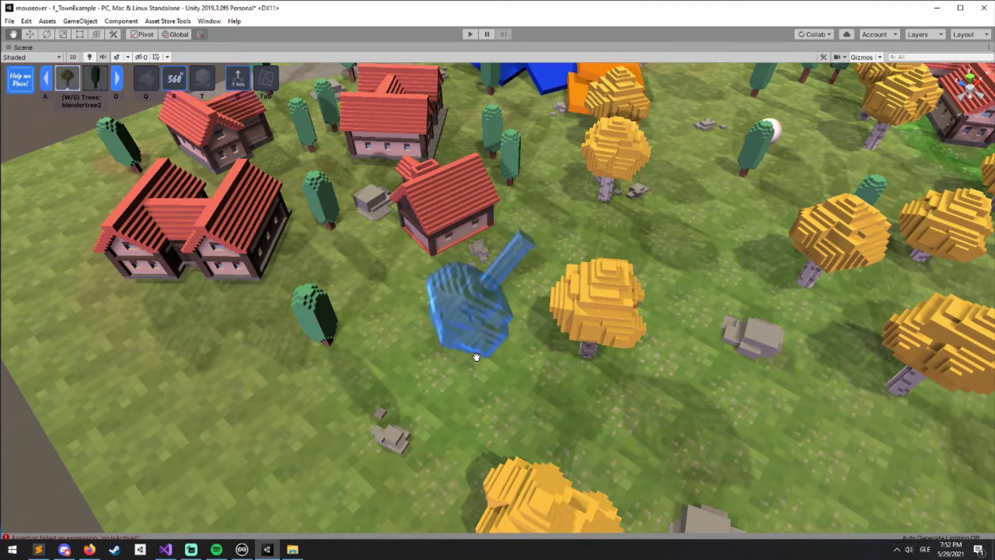
key(g)
scroll(478, 362, down, 1)
scroll(477, 361, down, 3)
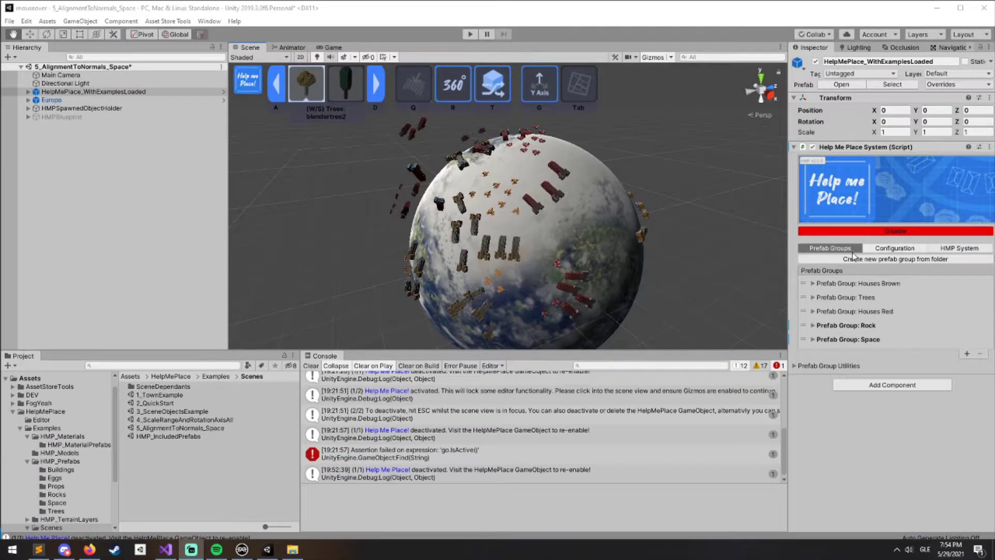
Step: Review the Help Me Place System's configuration settings and return to its prefab groups
click(876, 249)
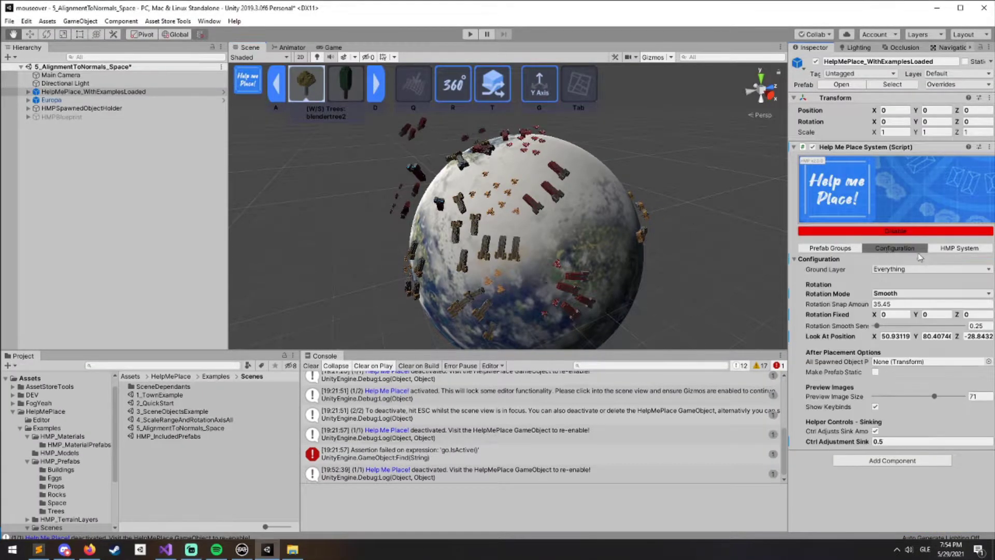
click(840, 249)
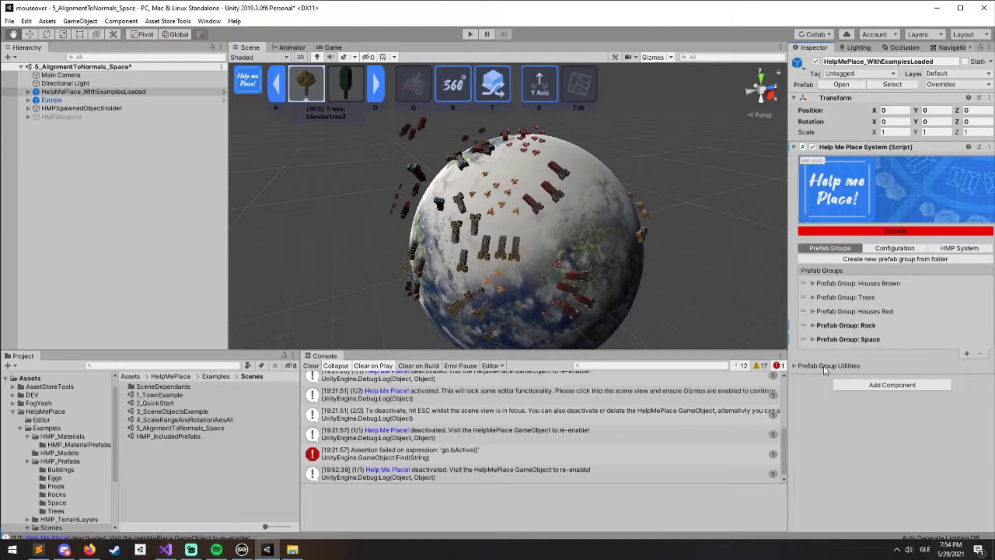
Step: Expand the prefab group utilities and review the Help Me Place configuration and internal system settings, returning to the prefab groups
click(825, 368)
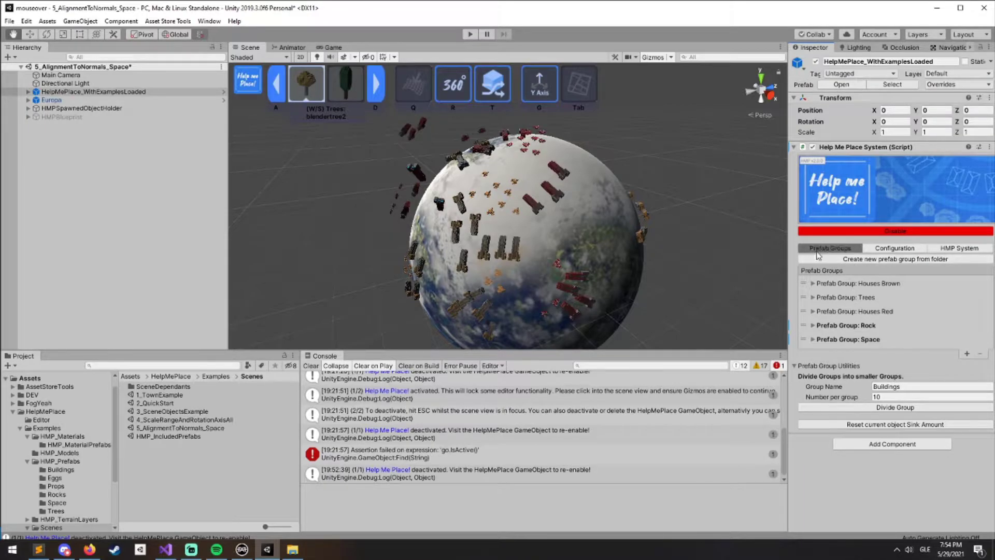
click(896, 249)
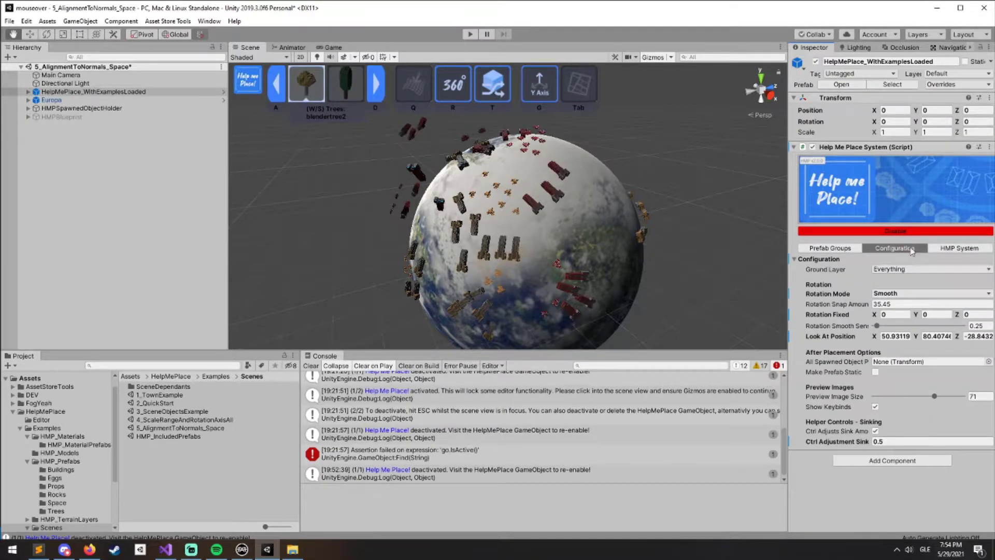
click(961, 250)
scroll(877, 429, down, 5)
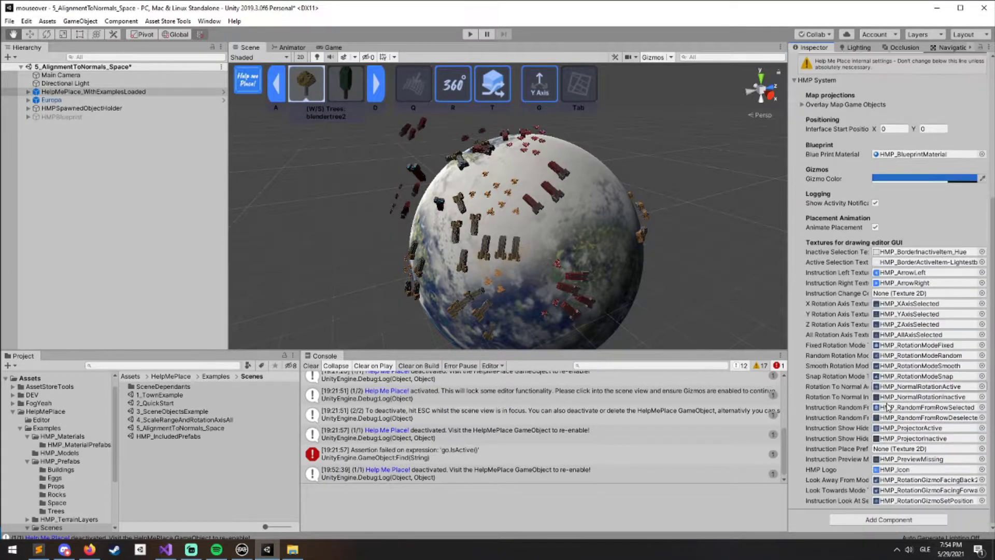
scroll(891, 336, up, 5)
click(911, 250)
click(829, 249)
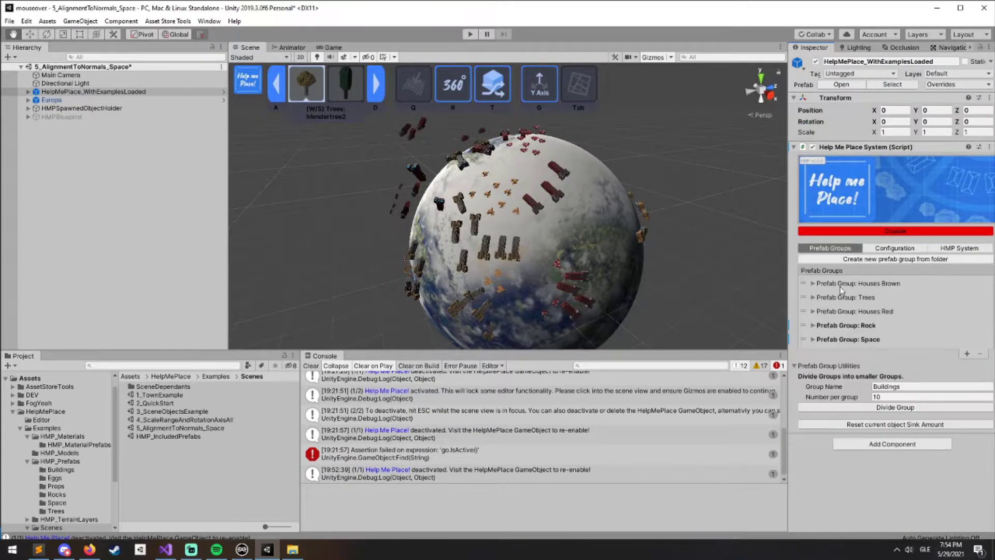
Step: Divide the Space prefab group into smaller groups of 3 prefabs each and expand the Houses Brown group
click(825, 366)
click(829, 366)
click(888, 390)
click(846, 340)
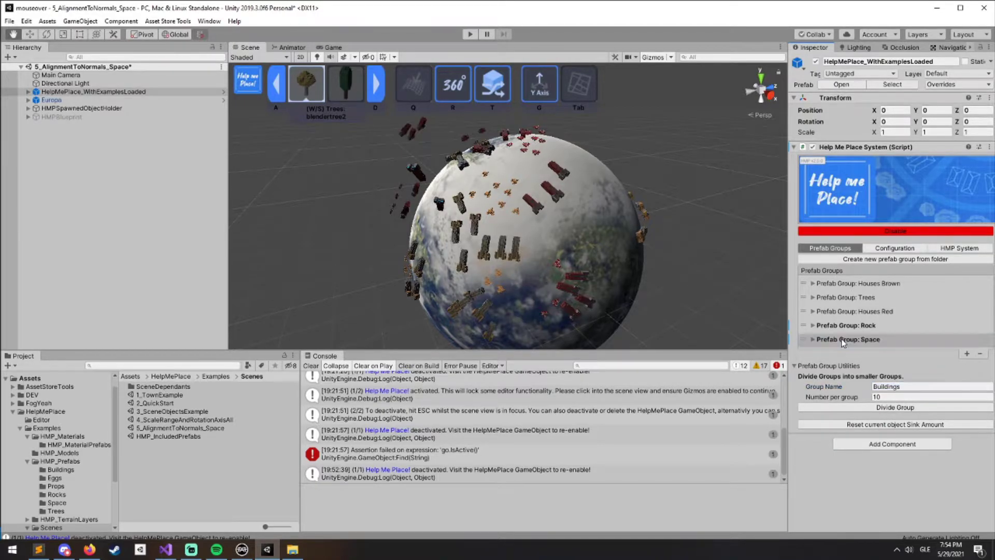
scroll(844, 279, down, 3)
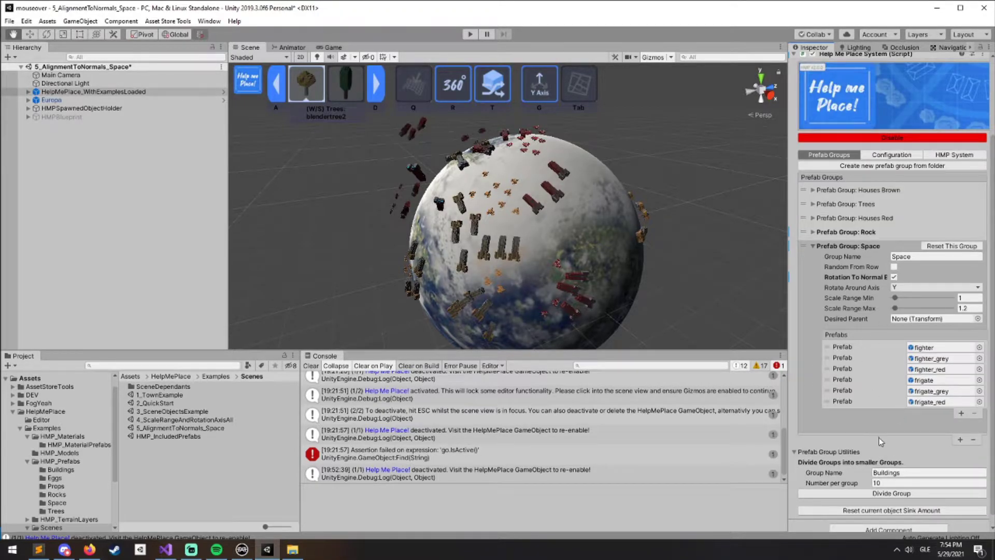
click(849, 290)
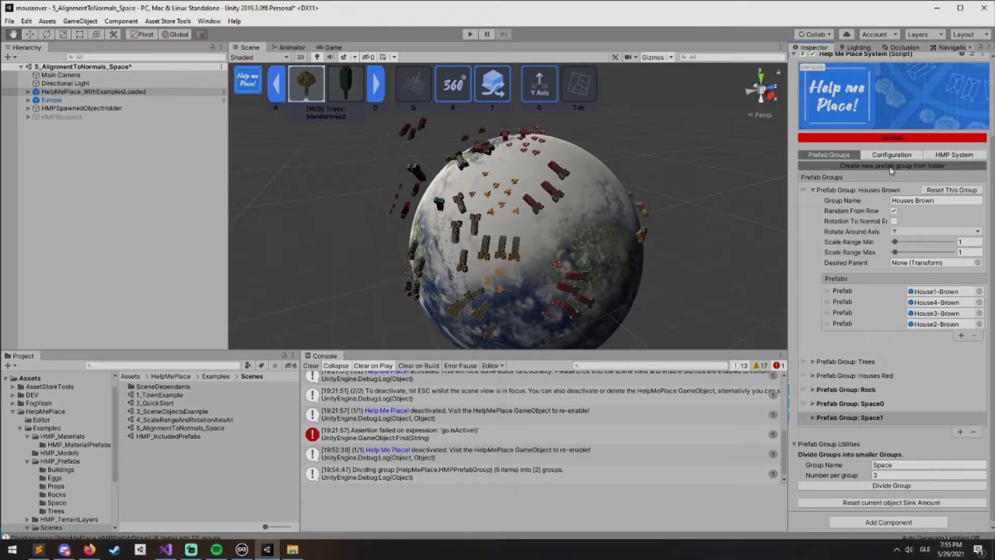
Step: Create a new prefab group from the HelpMePlace/Examples/HMP_Prefabs/Buildings folder
click(873, 166)
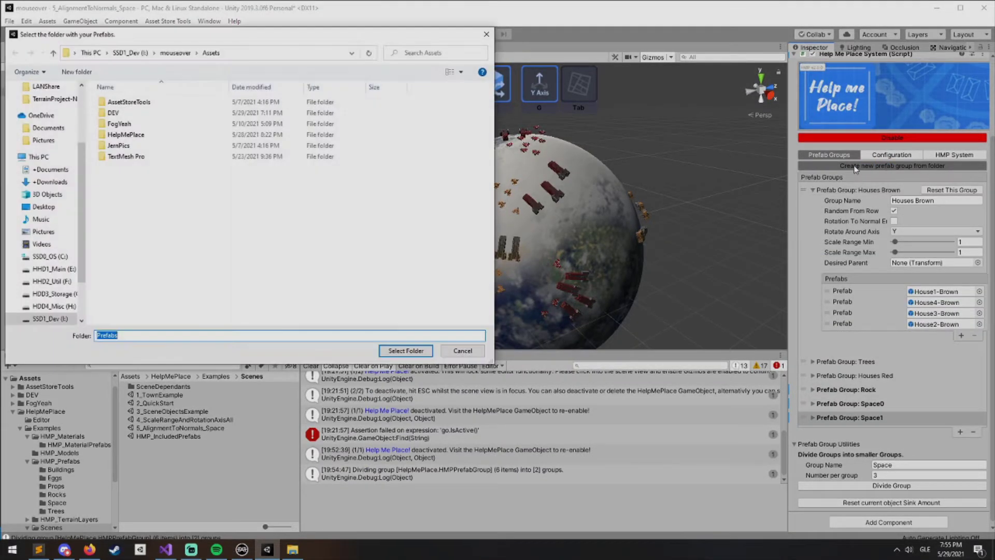
double_click(127, 135)
double_click(128, 112)
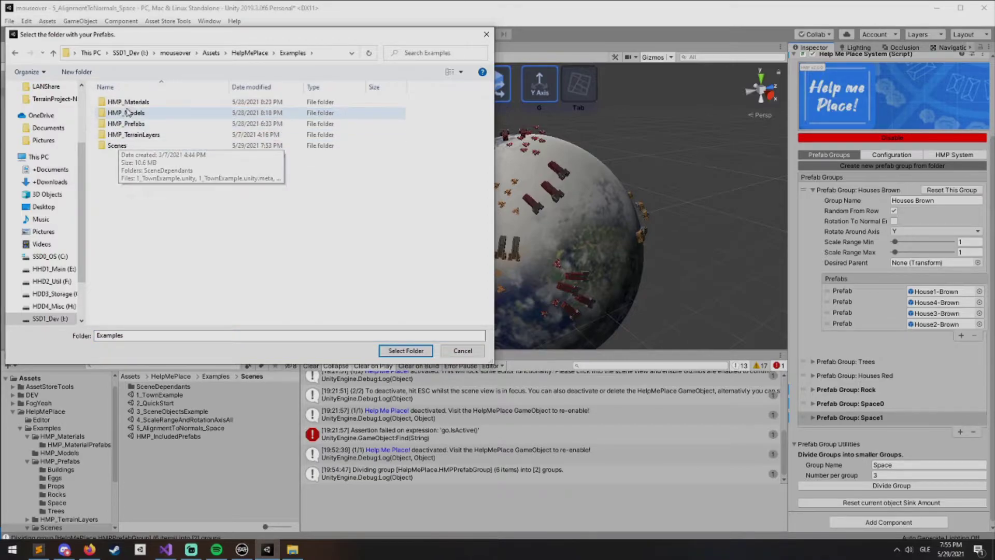
double_click(126, 123)
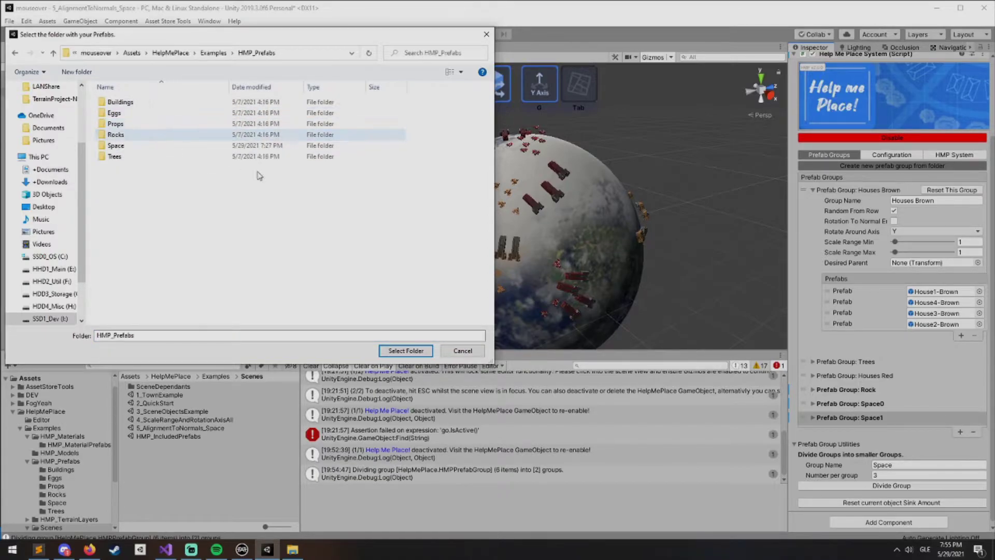
click(134, 103)
click(405, 350)
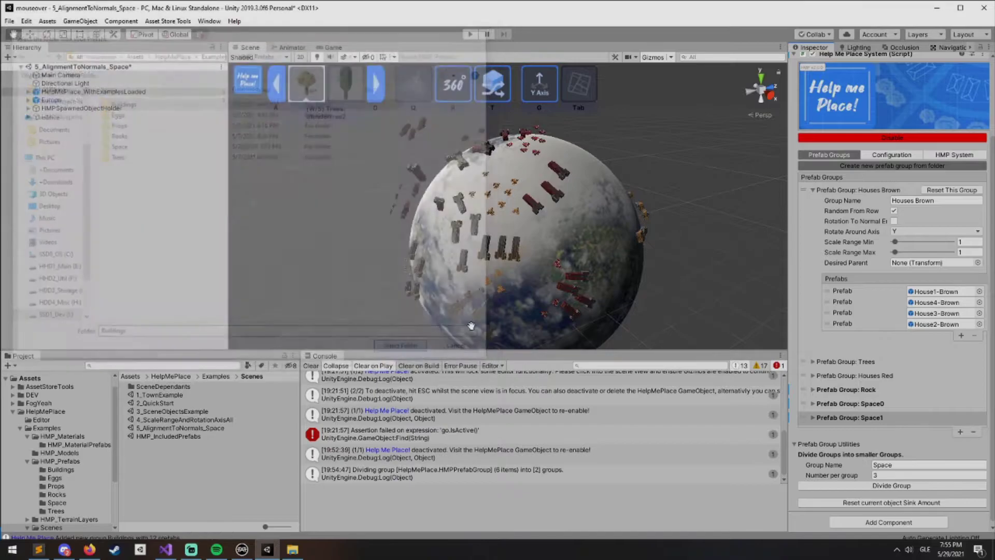
Step: Collapse the Houses Brown group and expand the new Buildings group
scroll(861, 302, down, 1)
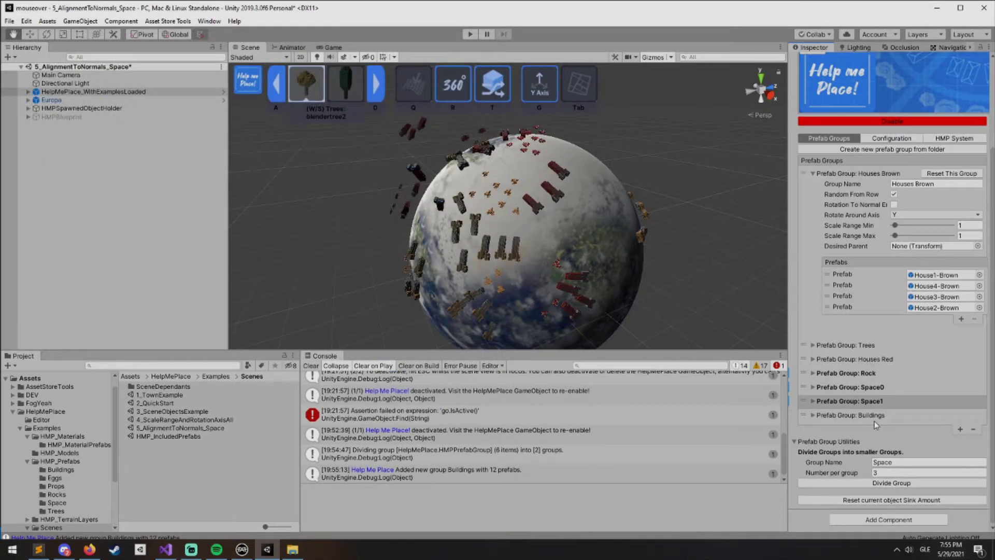
click(845, 178)
click(838, 177)
click(844, 366)
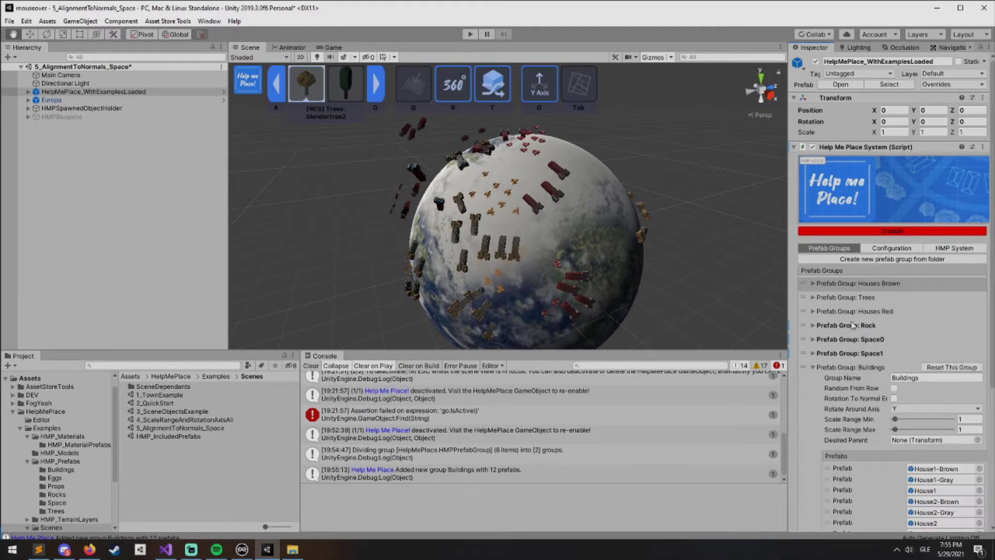
scroll(860, 311, down, 10)
Step: Go through the Buildings group's list of house prefabs and make Buildings the active placement group
click(850, 271)
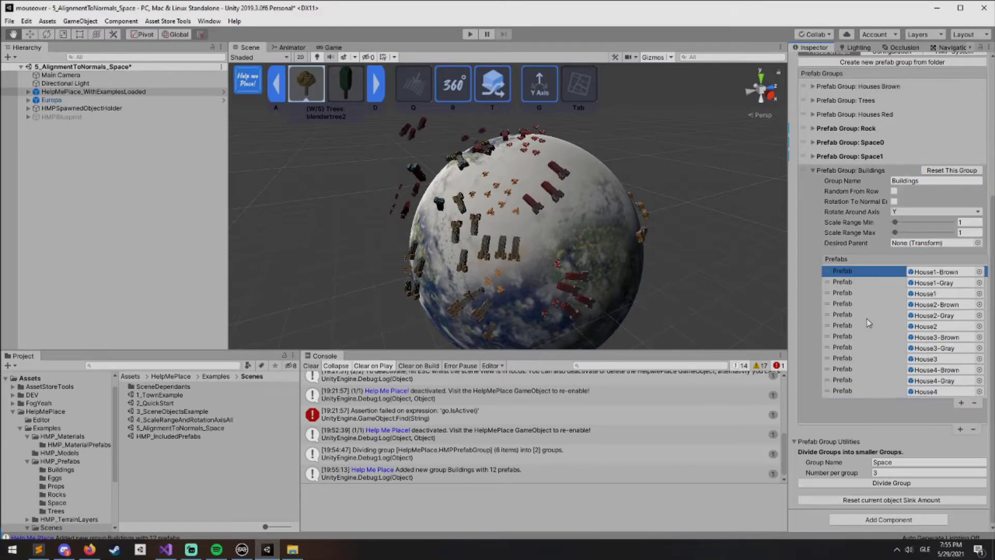
key(Down)
key(Down)
key(Down)
key(Down)
key(Down)
key(Down)
key(Down)
key(Down)
key(Down)
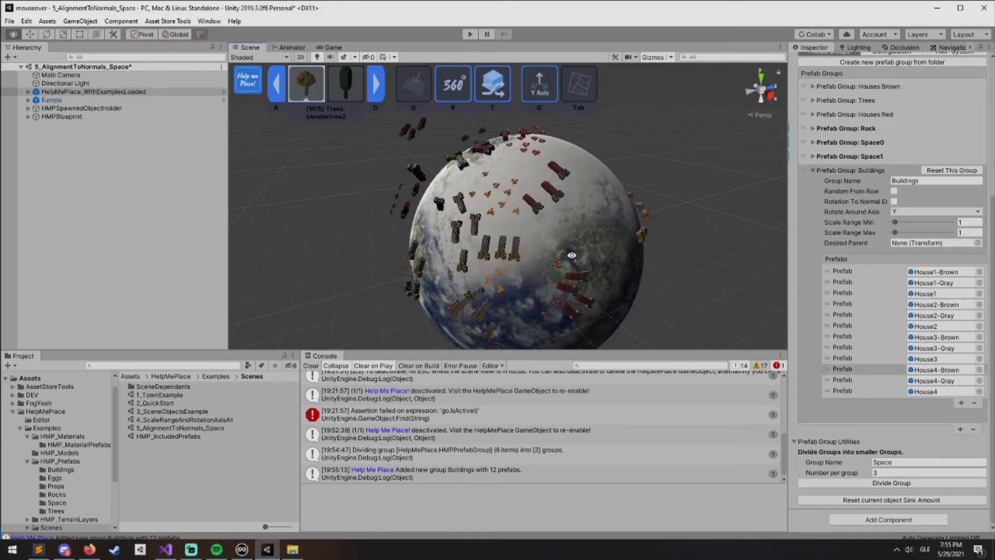
key(w)
key(w)
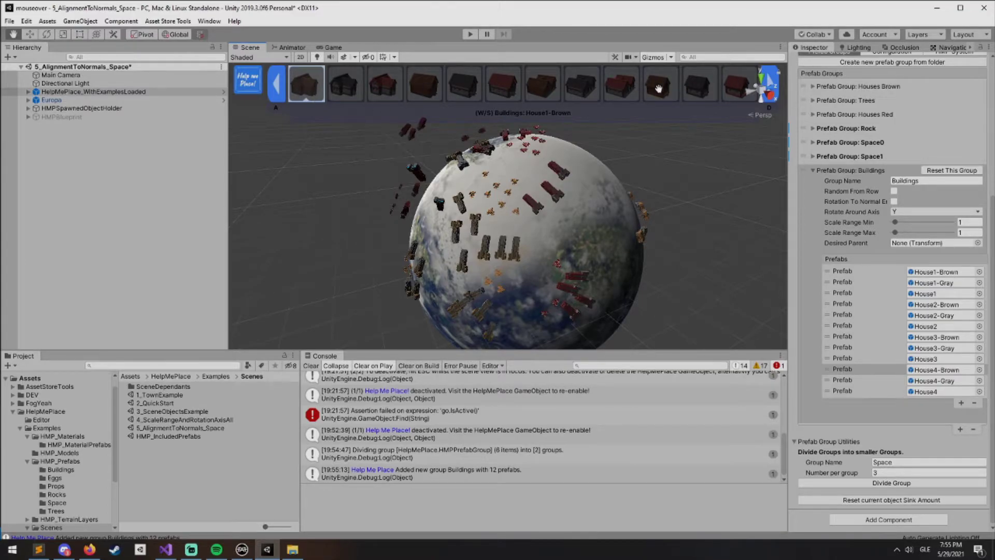
Step: Divide the Buildings prefab group into smaller groups with 5 prefabs per group
click(934, 180)
click(909, 461)
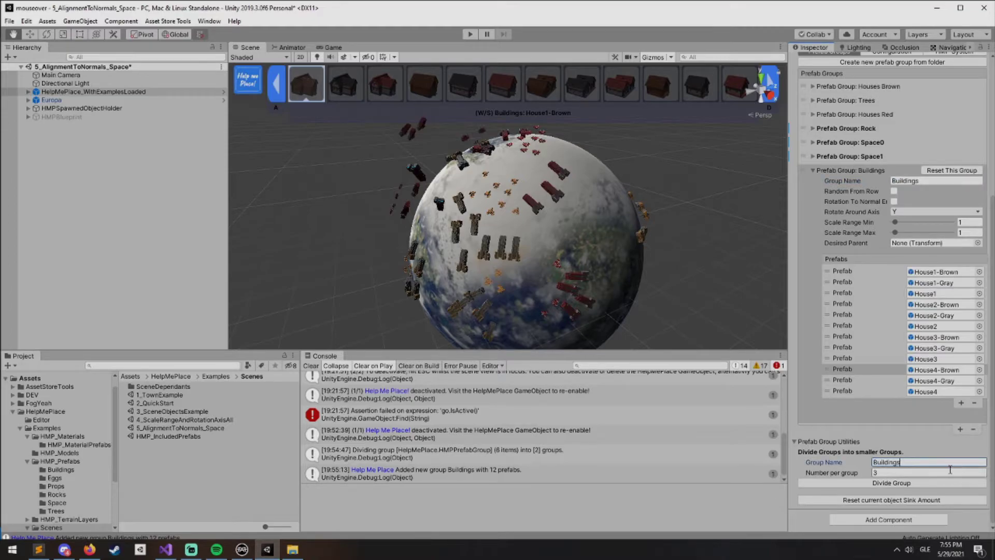
text(Buildings)
click(881, 472)
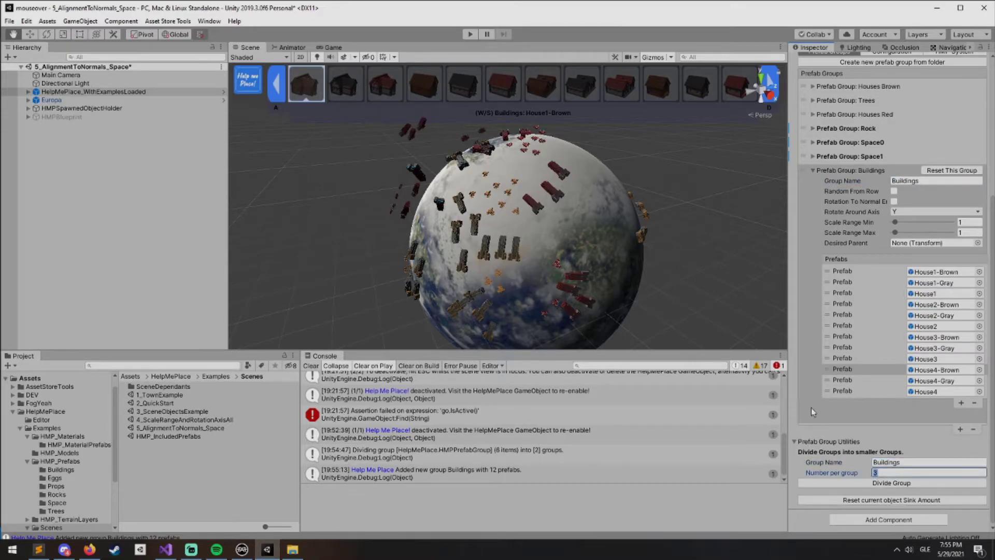
click(892, 484)
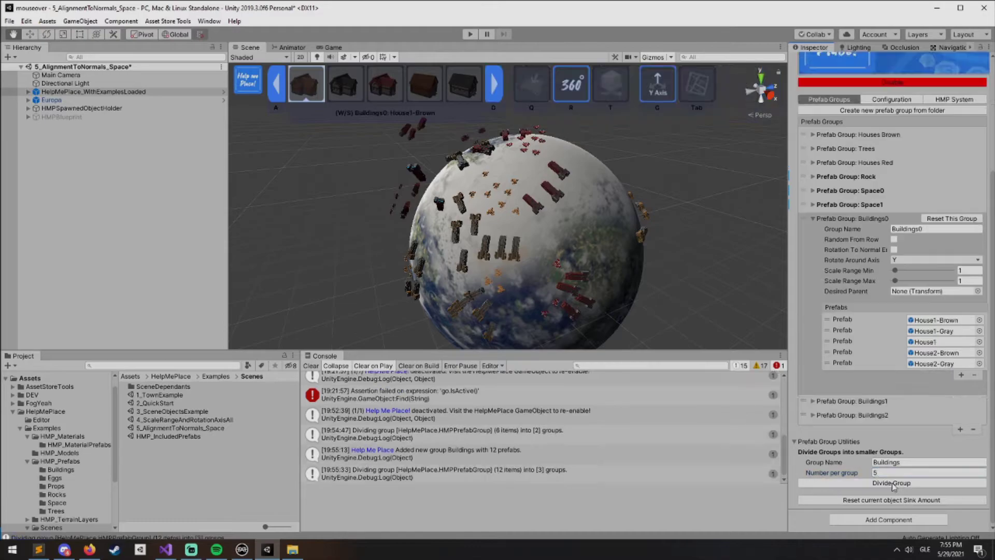
Step: Examine the prefabs assigned to the Buildings0, Buildings1 and Buildings2 groups
right_drag(574, 208, 562, 211)
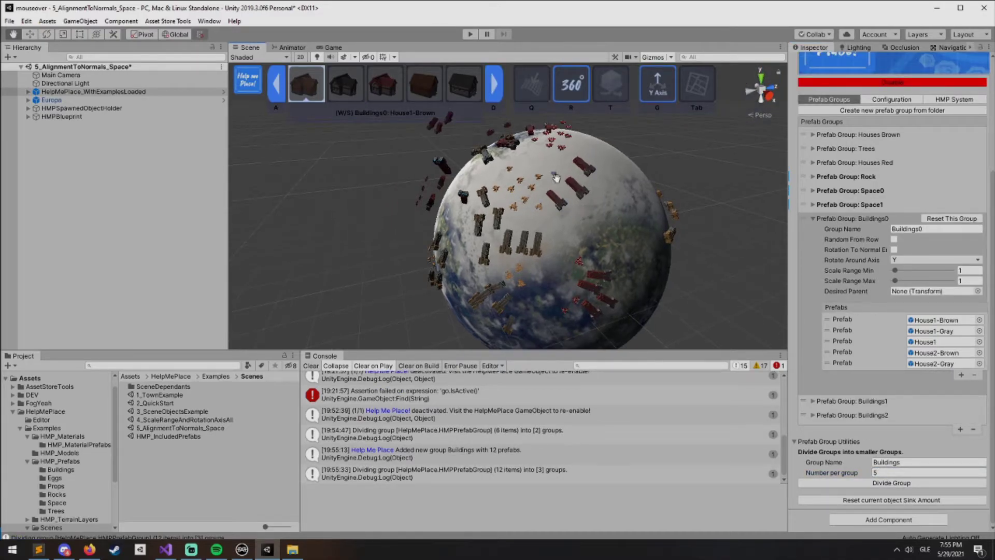
click(852, 217)
click(855, 395)
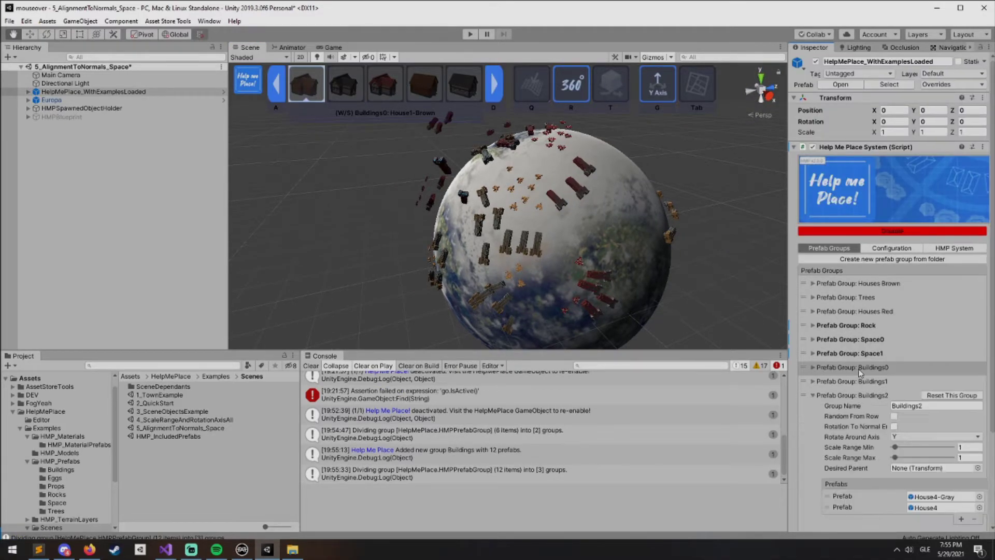
click(863, 375)
click(862, 368)
scroll(871, 409, down, 6)
click(855, 363)
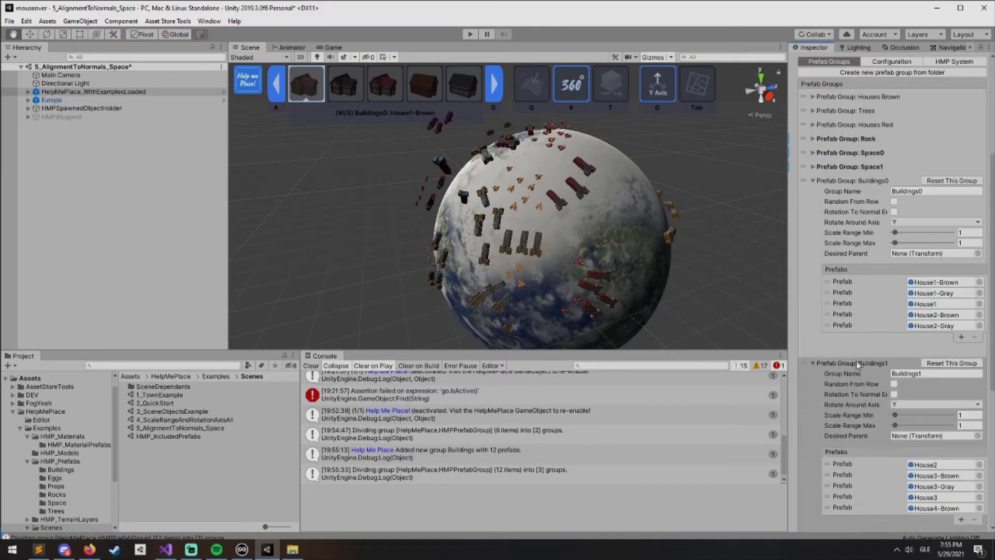
scroll(869, 259, down, 5)
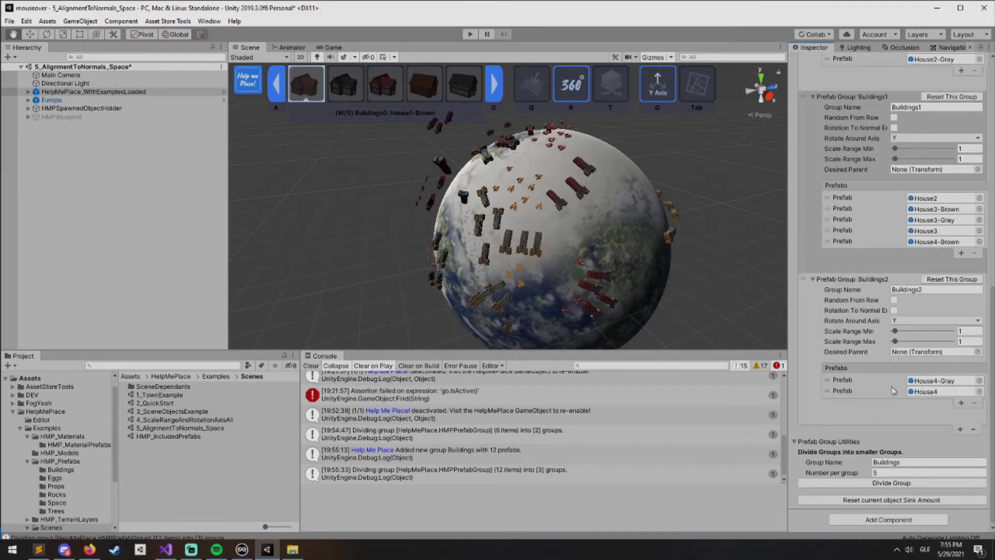
Step: Switch the placement selection to the Buildings2 group and rename that group Buildings Last
right_drag(593, 262, 639, 273)
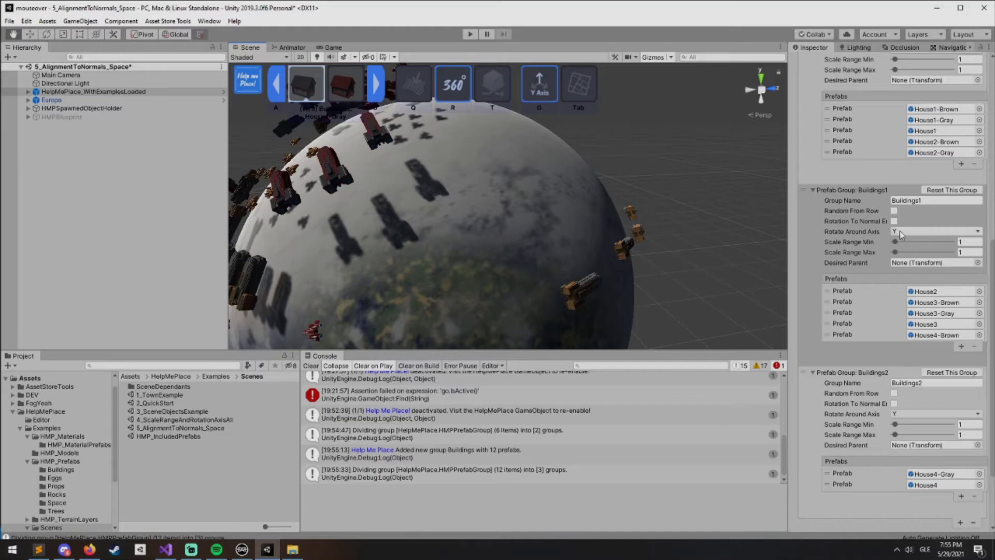
scroll(911, 105, up, 3)
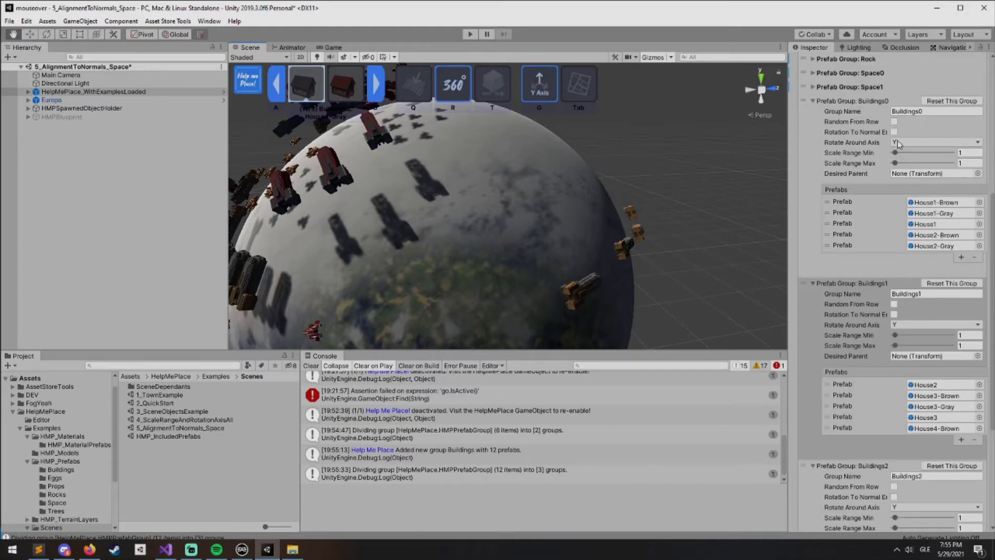
scroll(878, 267, down, 3)
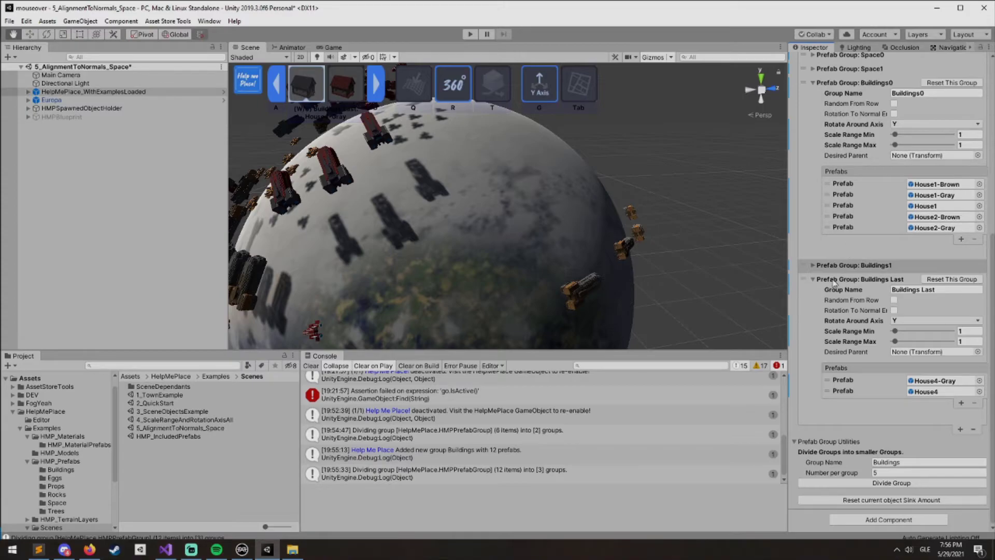
click(833, 279)
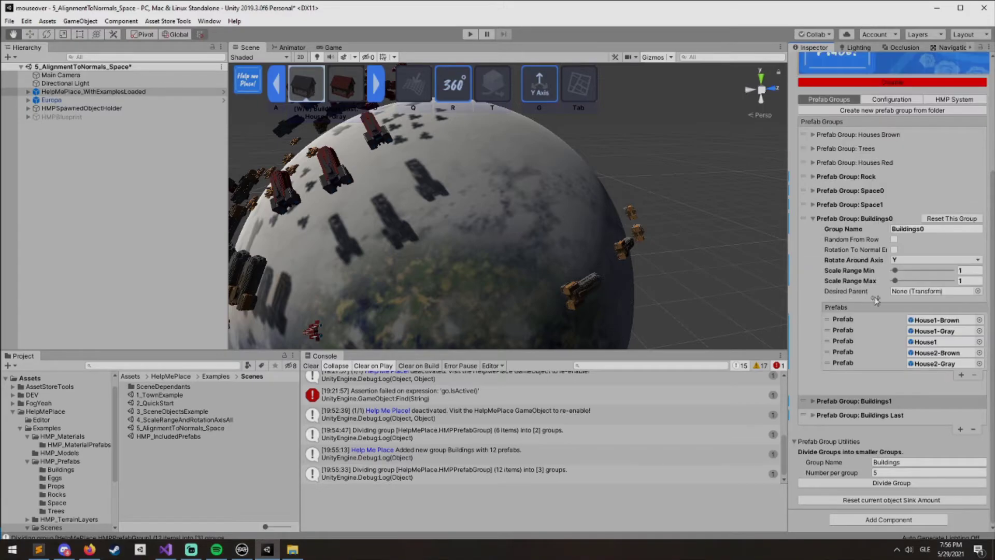
Step: Add another prefab group after Buildings Last and reset it to an empty group
click(960, 429)
scroll(900, 330, down, 1)
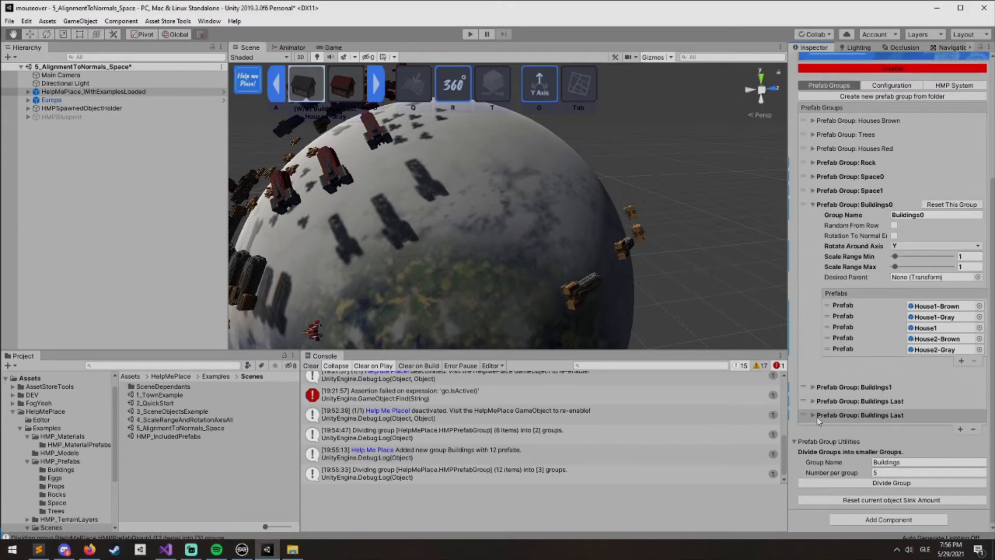
click(812, 415)
scroll(886, 362, down, 5)
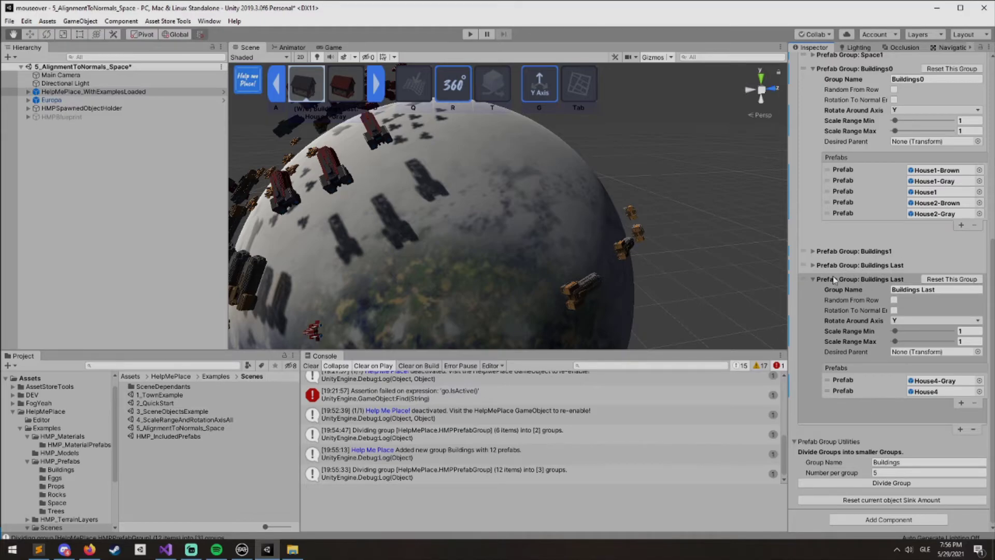
click(937, 280)
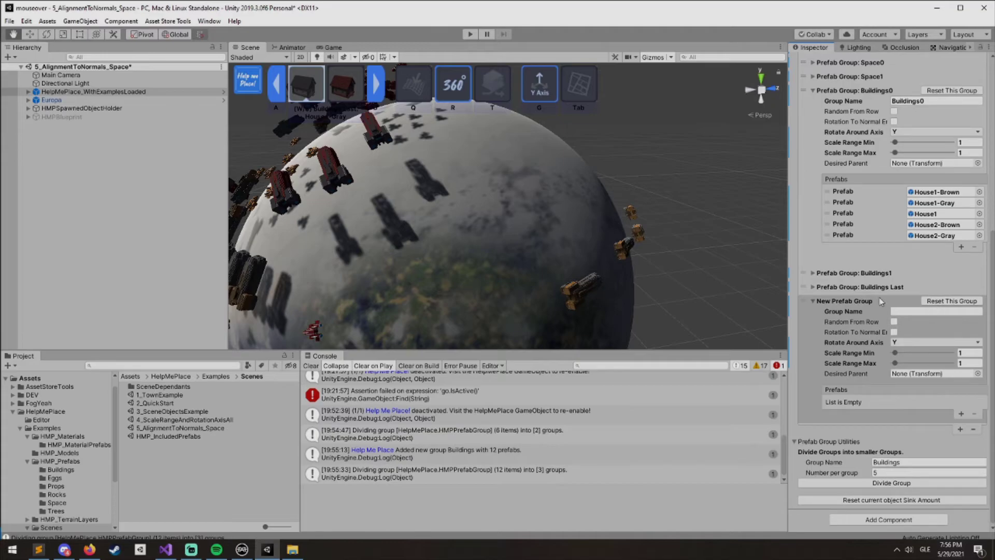
Step: Reset the Buildings1 group and collapse the expanded prefab groups
click(834, 273)
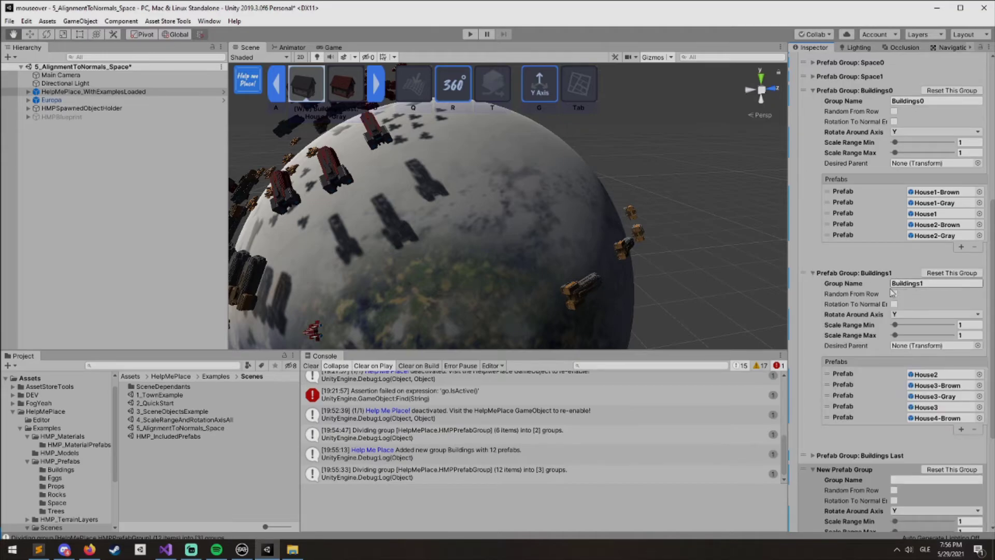
click(947, 274)
click(846, 274)
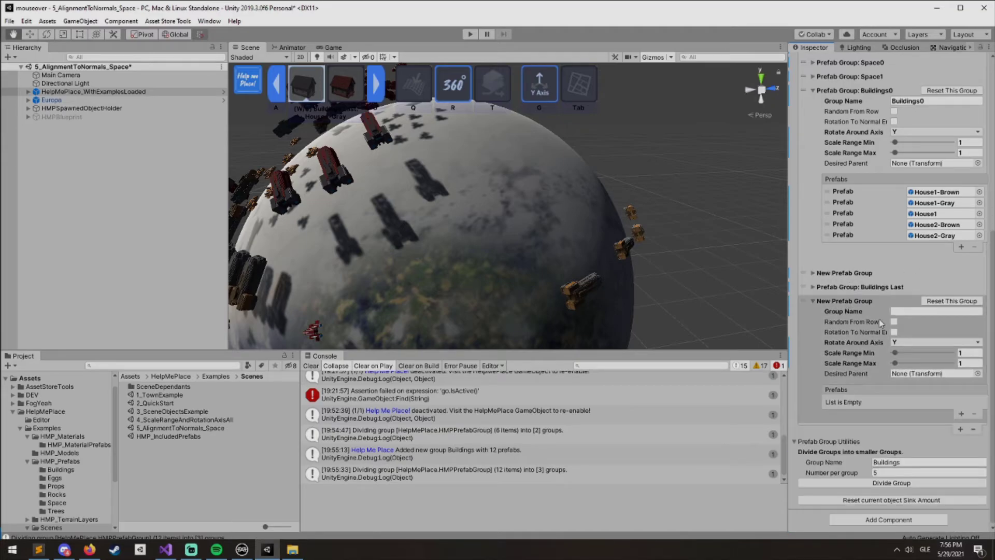
click(849, 301)
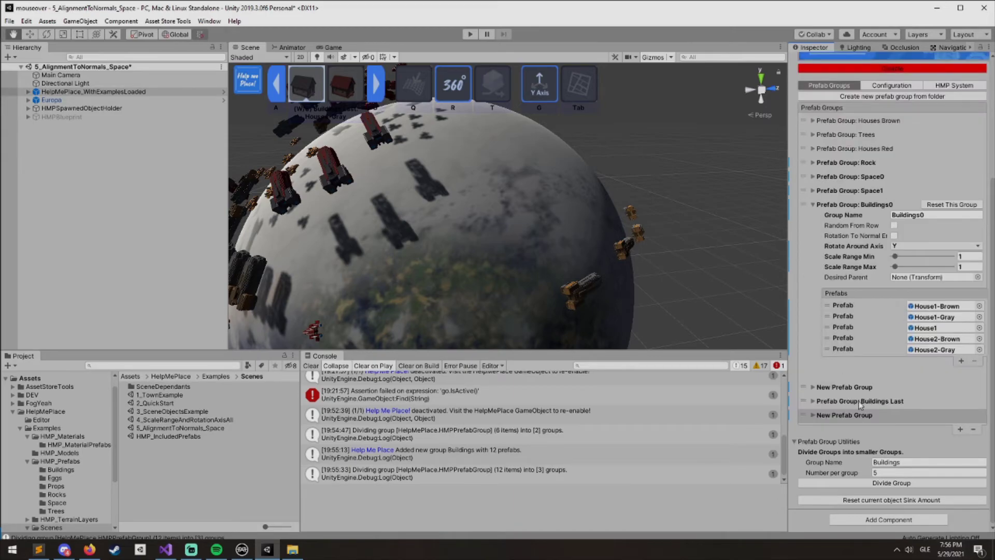
click(843, 205)
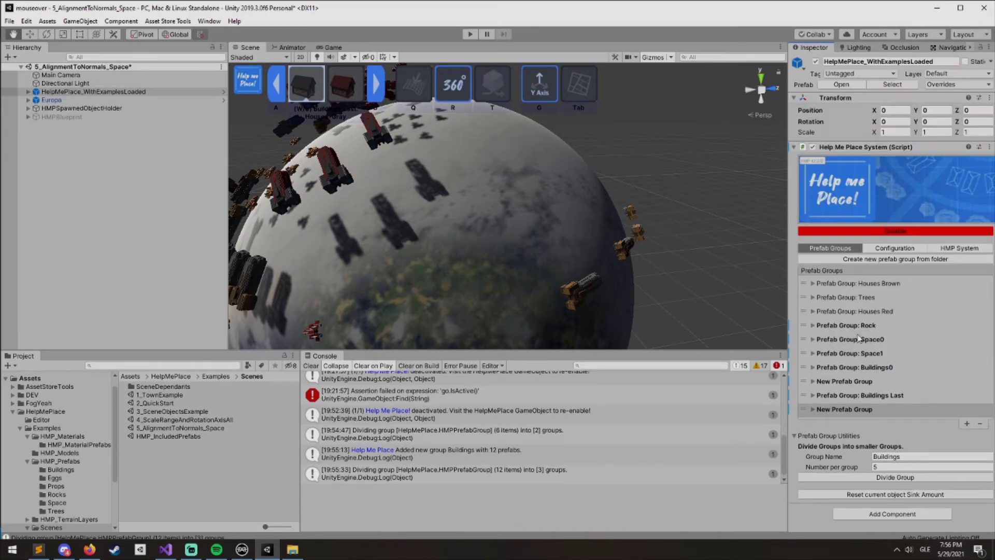
Step: Turn on alignment to surface normals and place several House4-Gray prefabs on the planet near the frigate shadows
scroll(510, 210, down, 5)
right_drag(495, 202, 496, 229)
alt+drag(497, 230, 518, 226)
scroll(425, 100, up, 10)
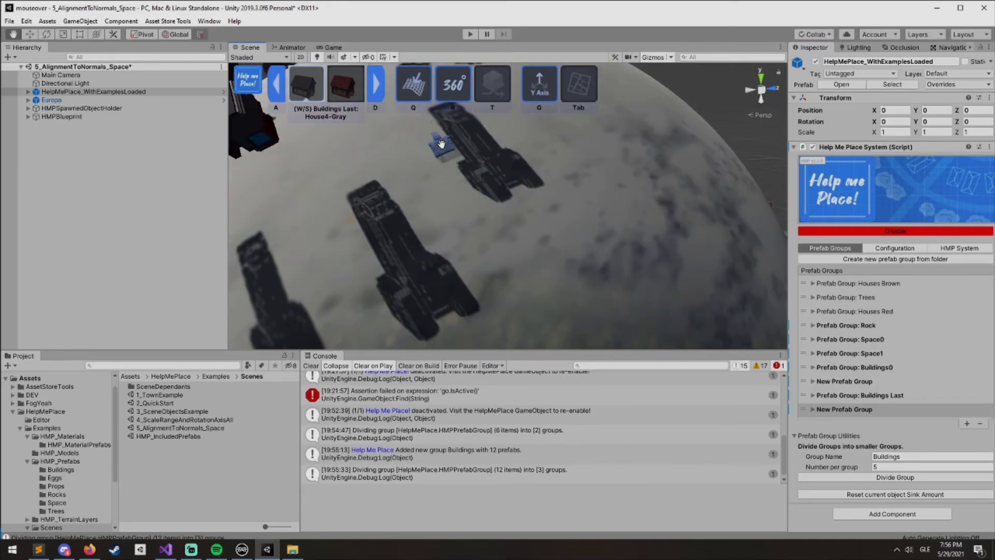
scroll(408, 253, down, 10)
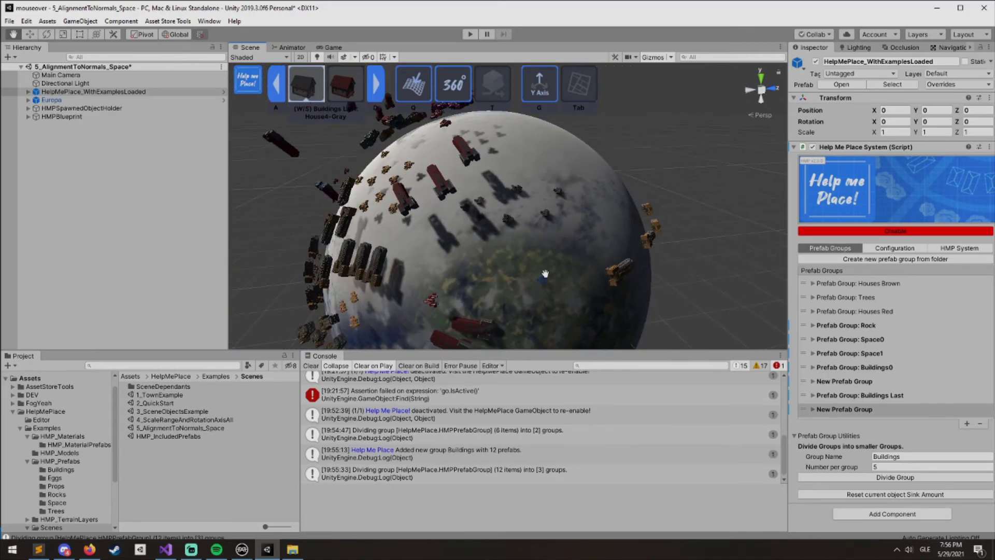
scroll(549, 259, up, 3)
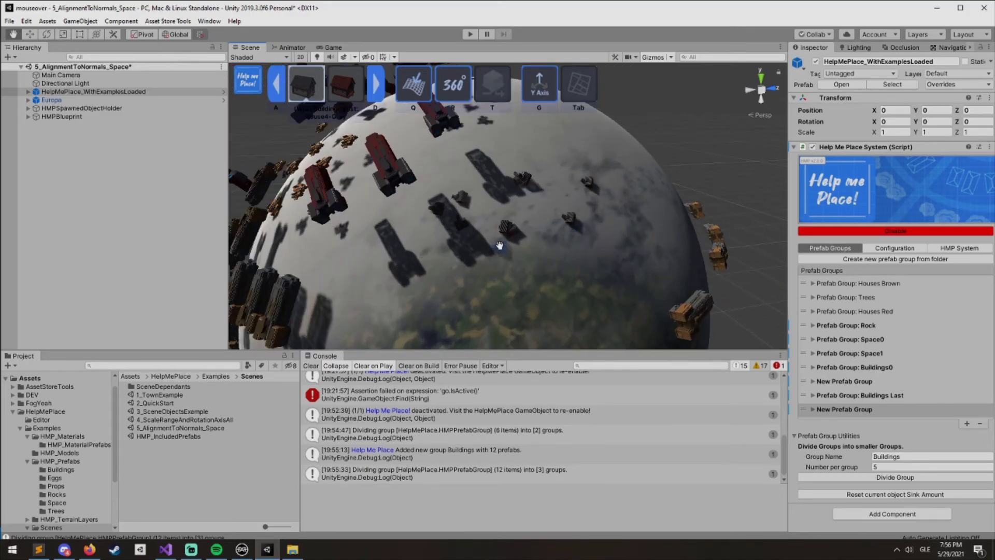